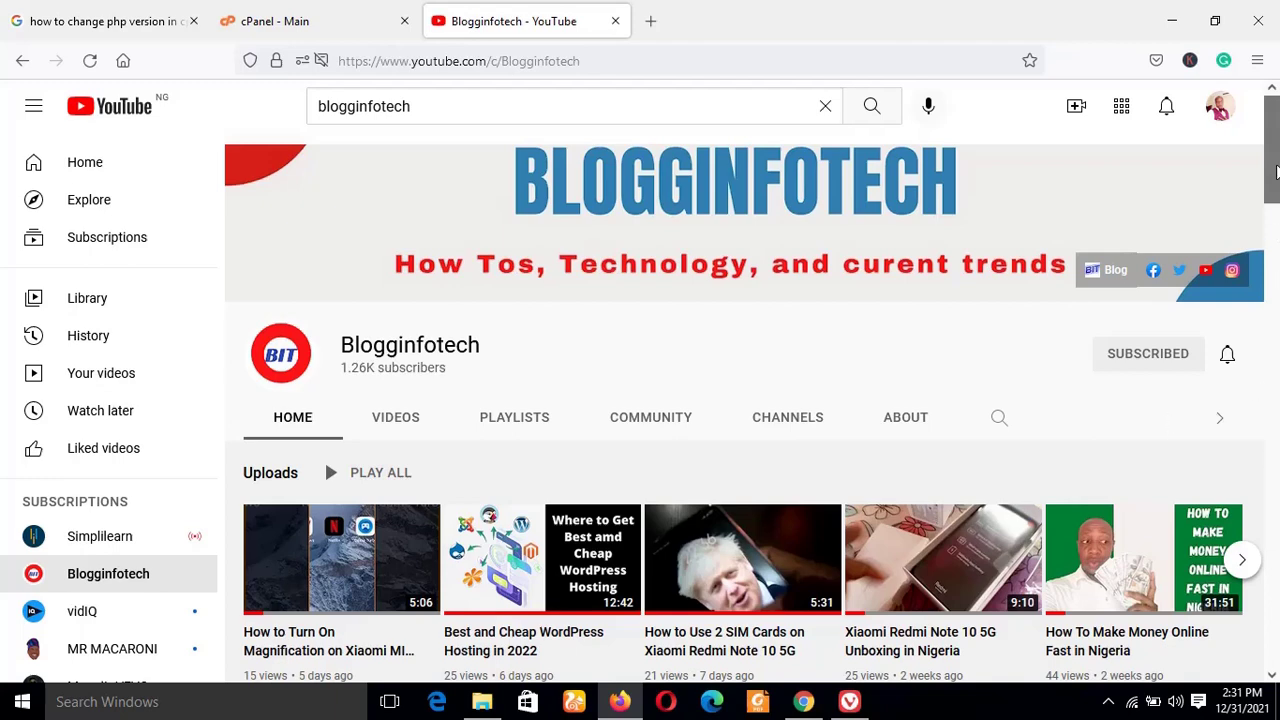
drag(1275, 170, 1275, 143)
mouse_move(1275, 143)
mouse_down()
mouse_move(1275, 235)
mouse_move(1278, 150)
mouse_up()
scroll(1275, 176, down, 4)
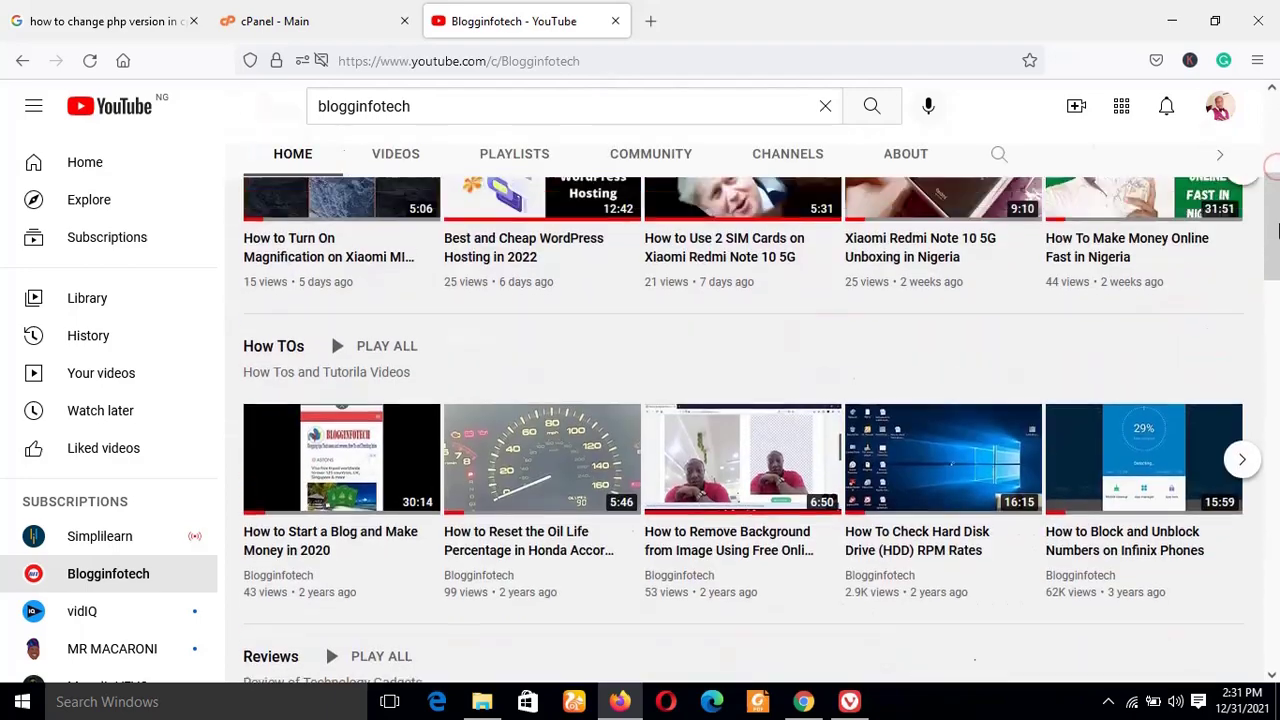
scroll(1275, 176, up, 4)
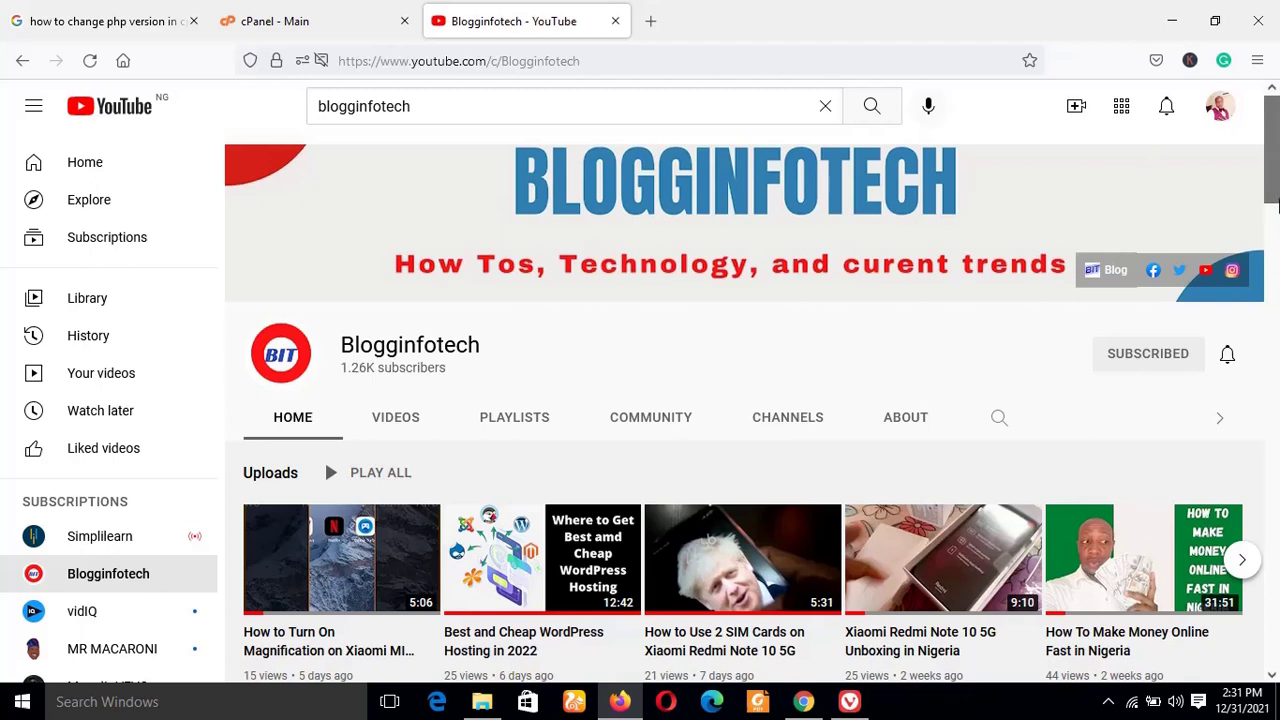
click(323, 21)
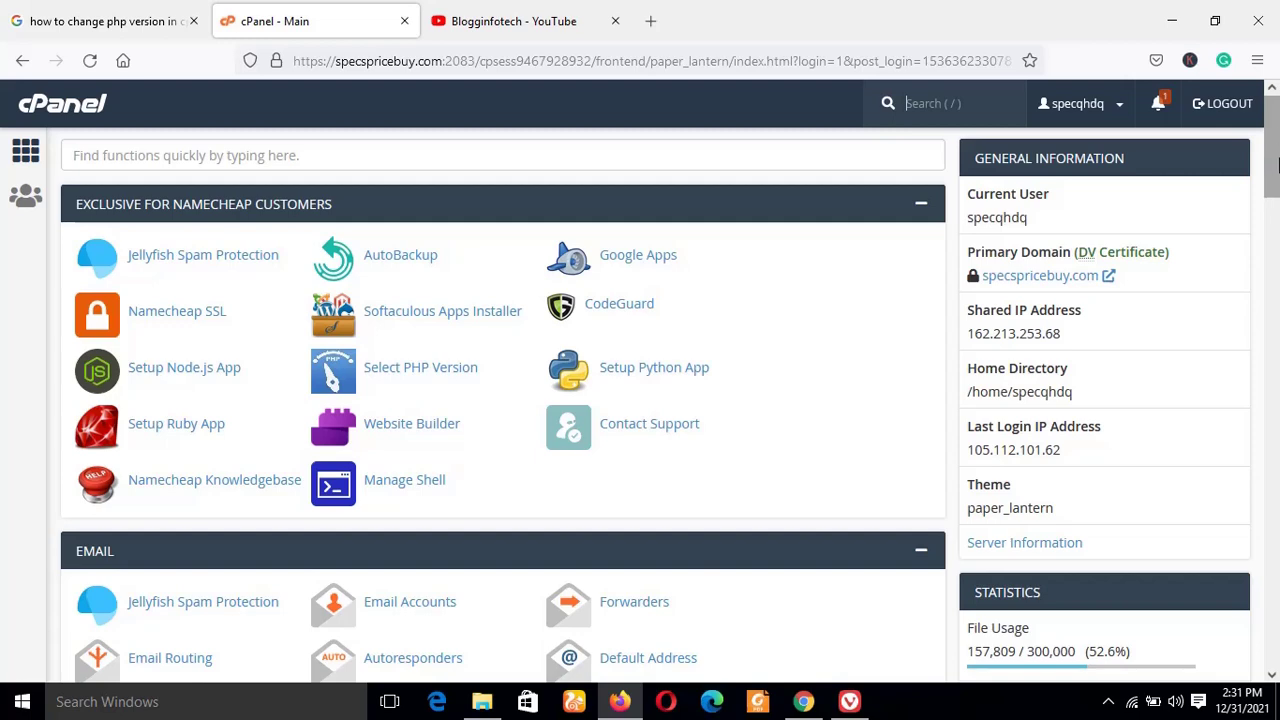
scroll(1275, 188, down, 1)
scroll(1275, 188, up, 1)
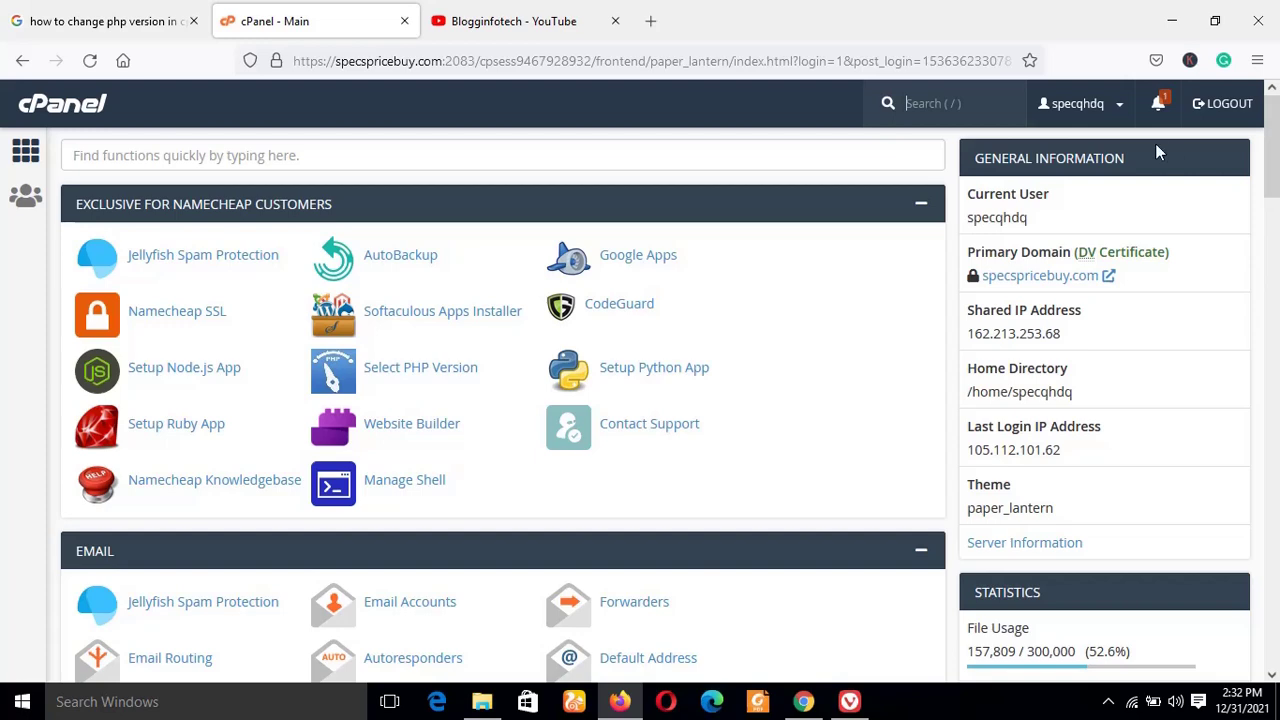
click(558, 20)
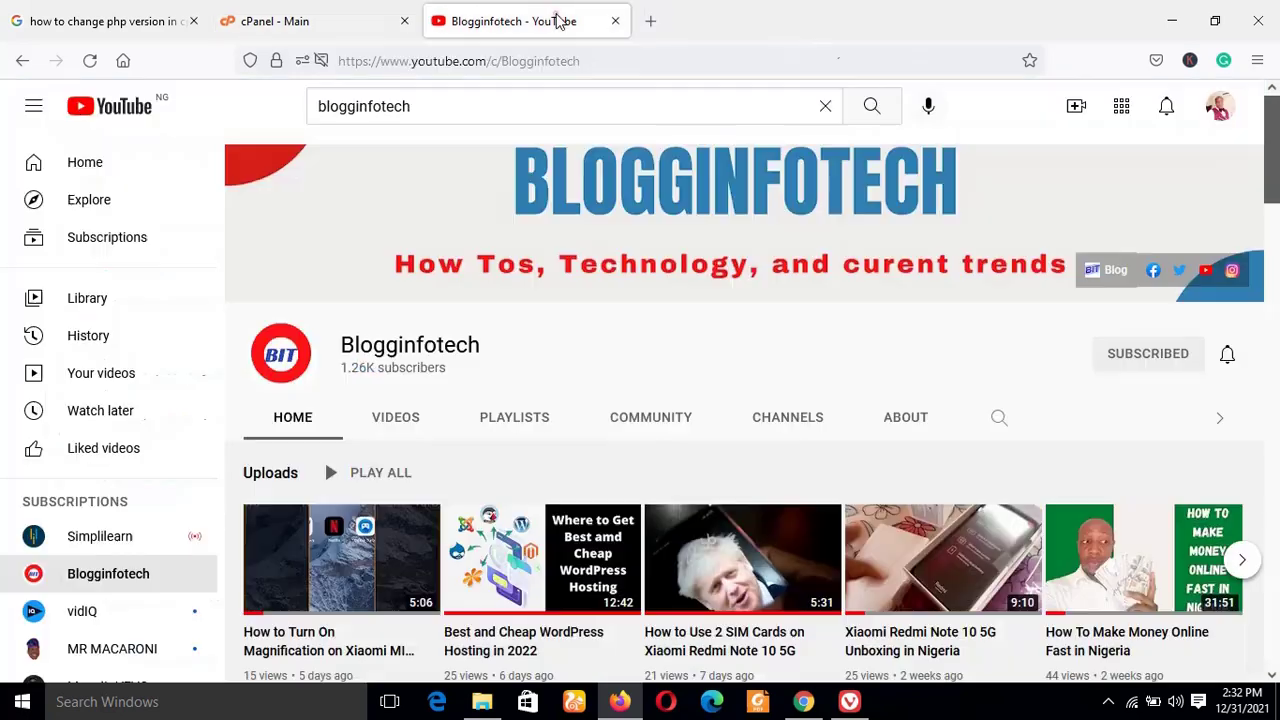
Step: Open the SpecsPriceBuy WordPress login page at specspricebuy.com/abia/ in a new browser tab
click(650, 21)
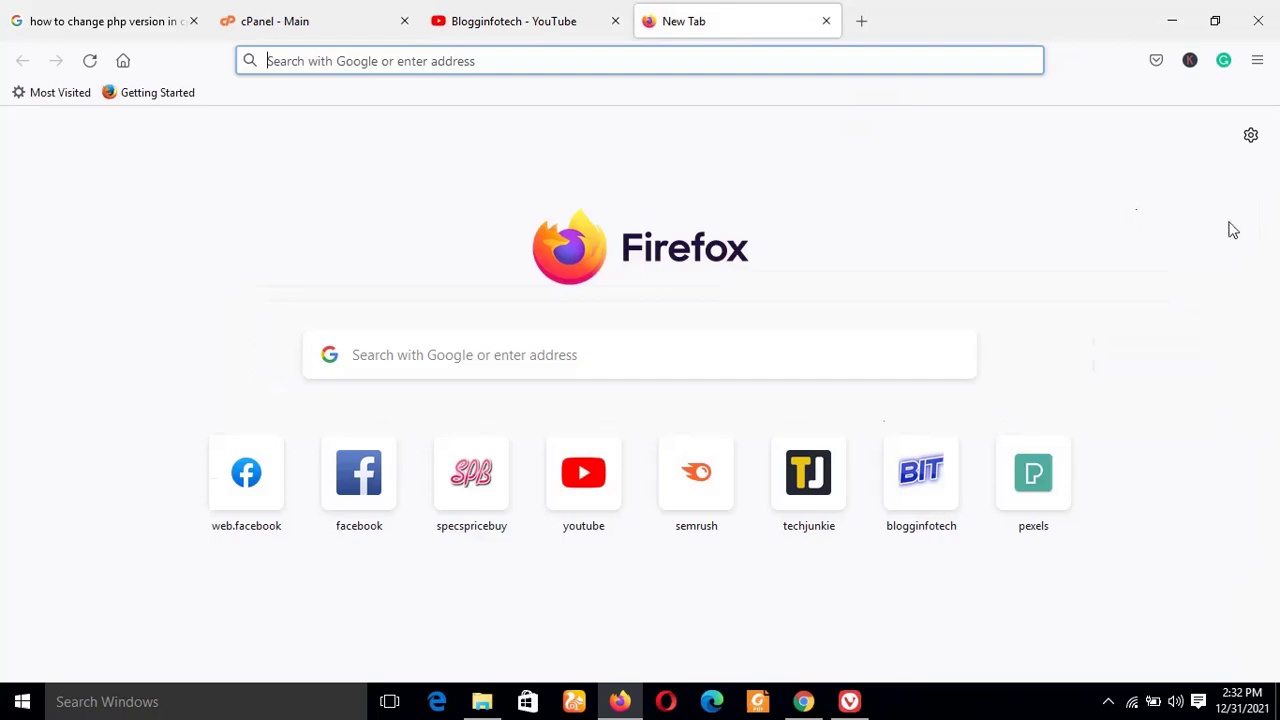
click(537, 24)
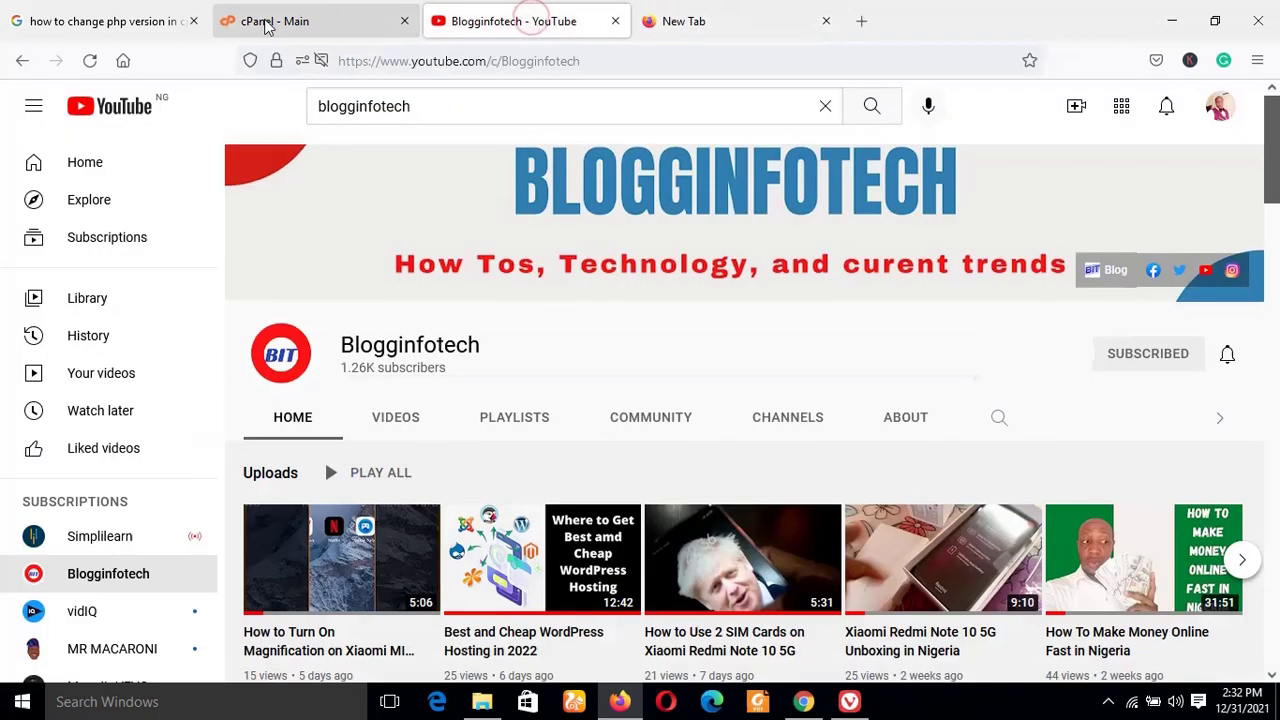
click(268, 24)
click(706, 20)
click(671, 66)
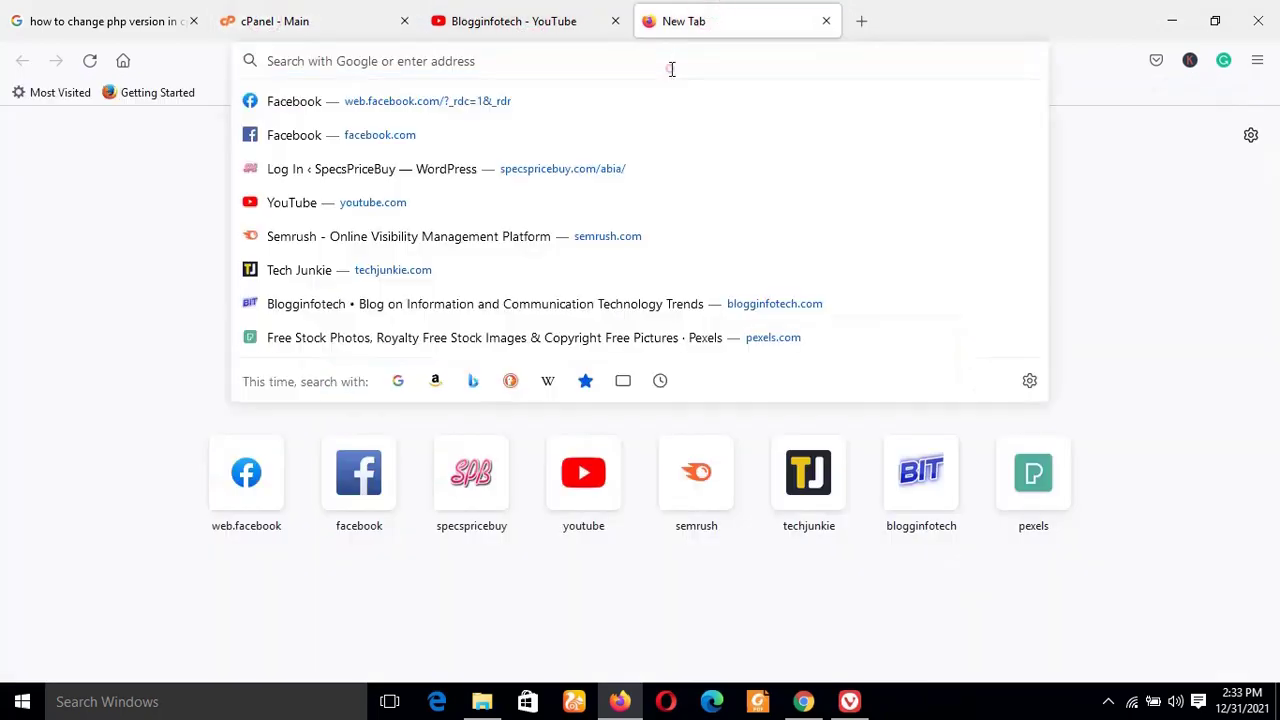
click(288, 16)
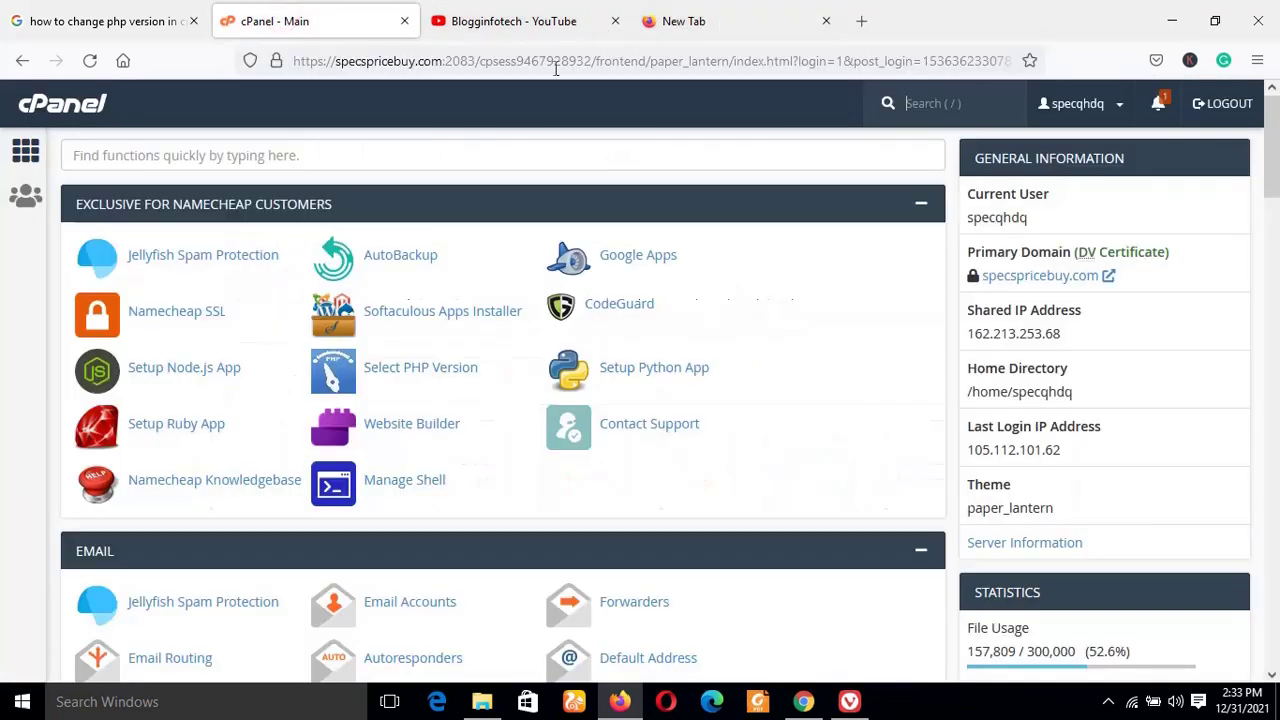
click(720, 20)
text(specspricebuy.com/)
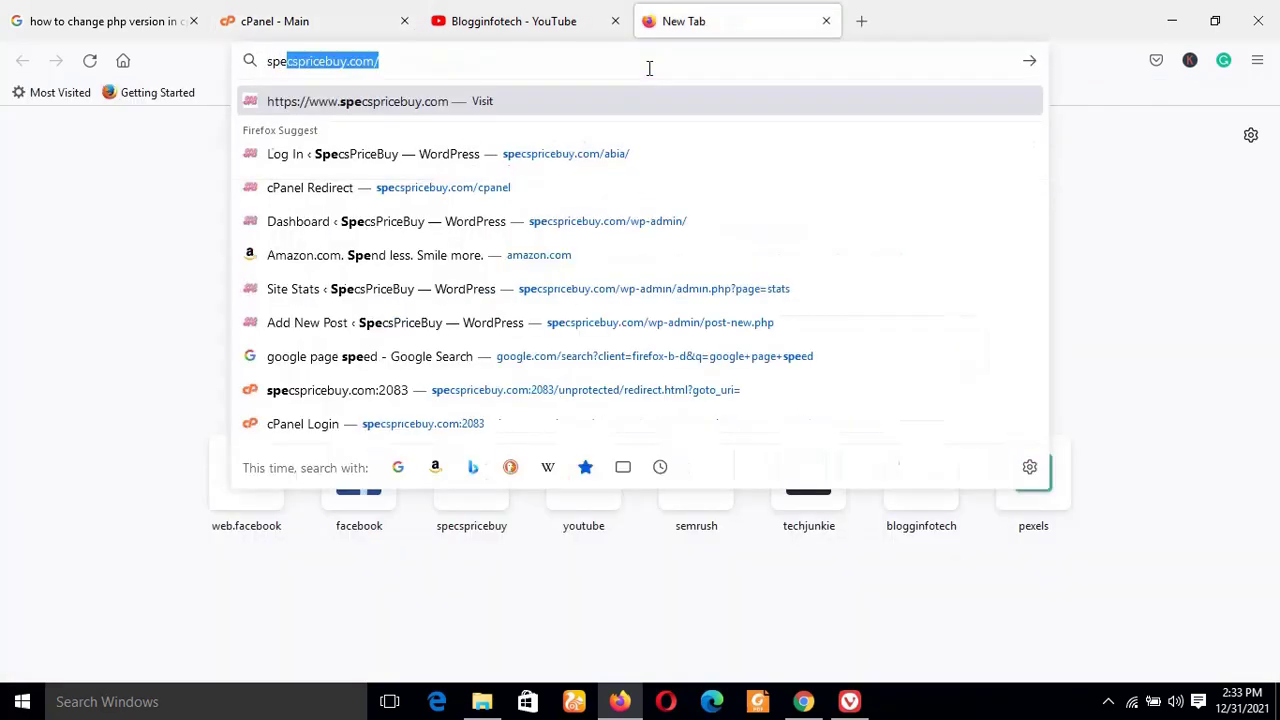
key(Right)
text(ab)
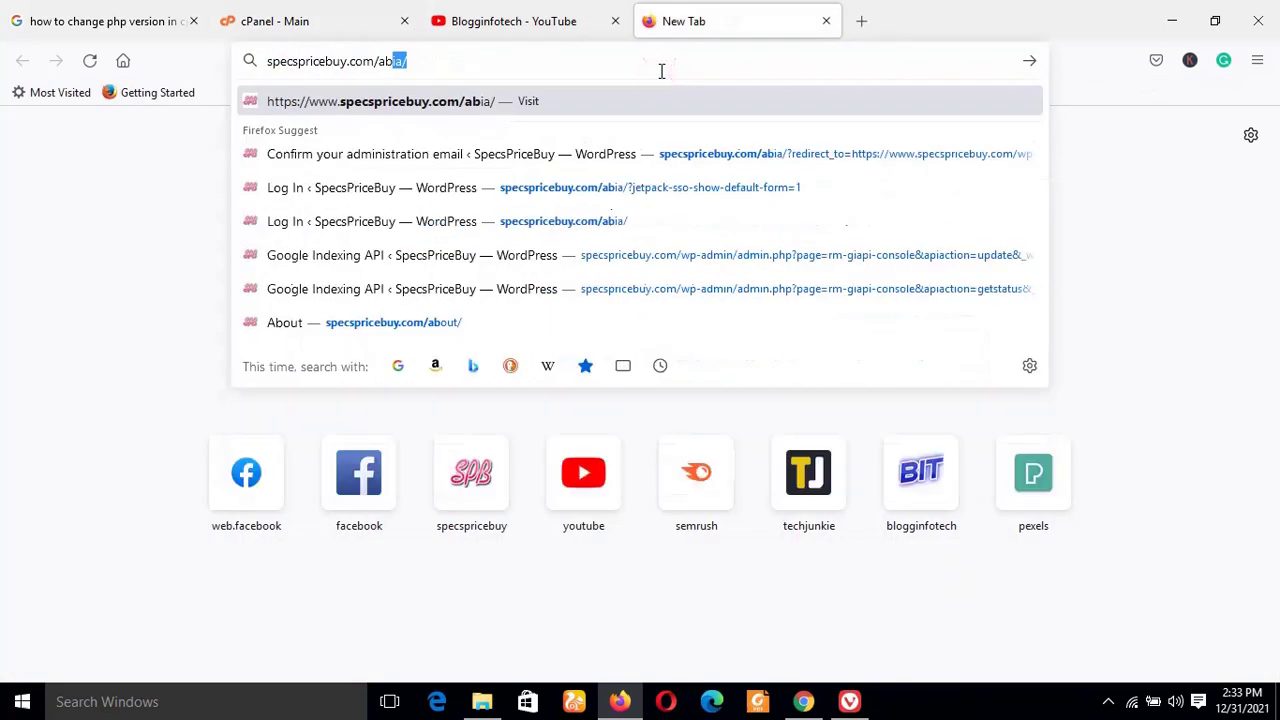
key(Return)
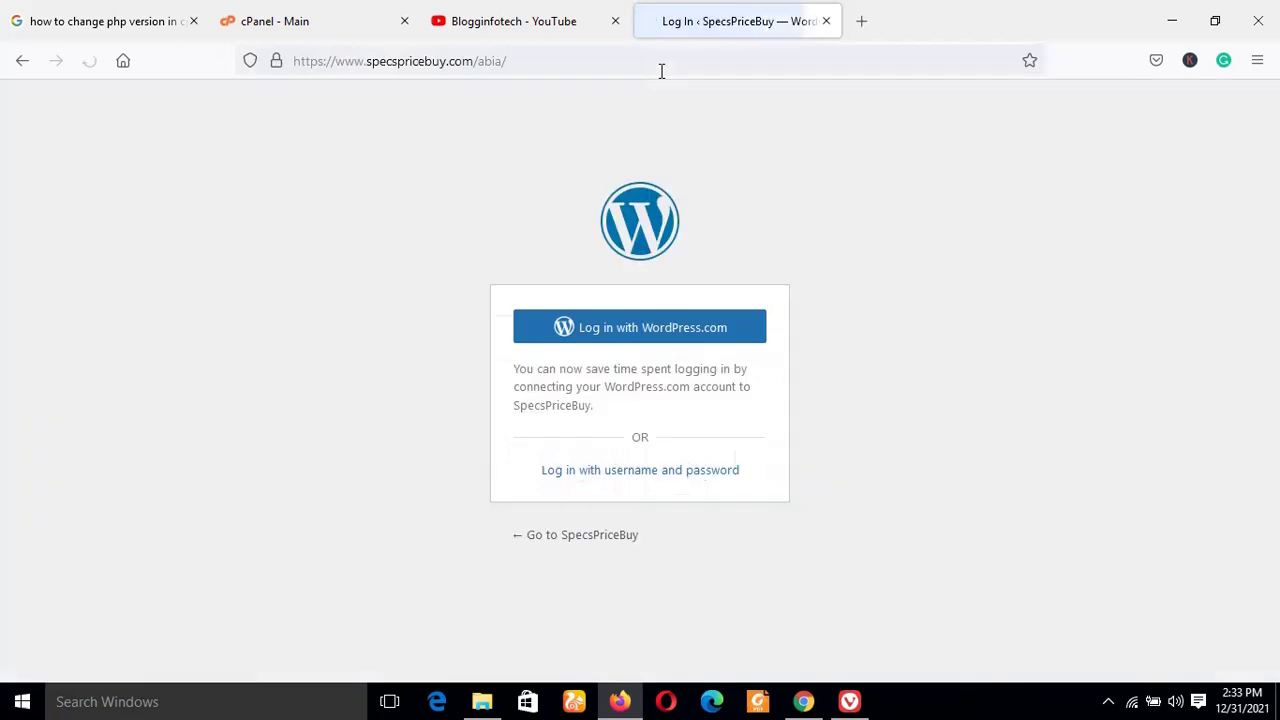
Step: Log in to the WordPress site with the saved username and password, completing the humanity check
click(663, 471)
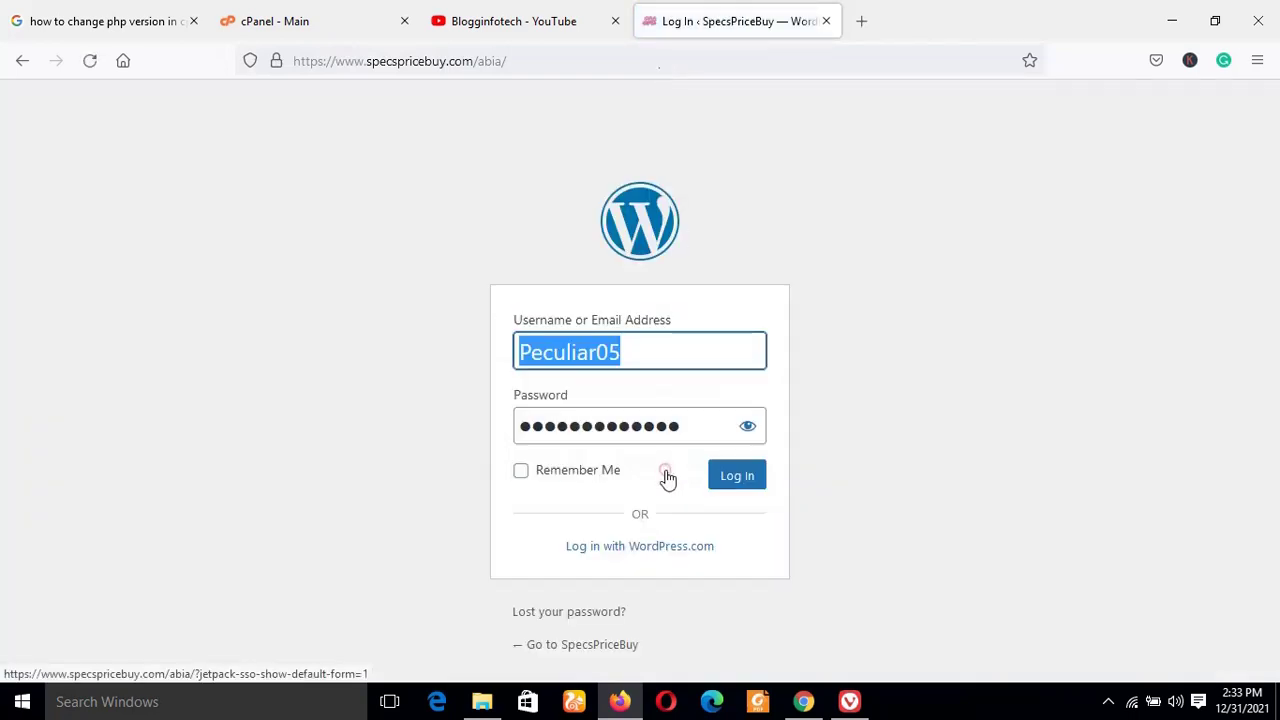
click(752, 477)
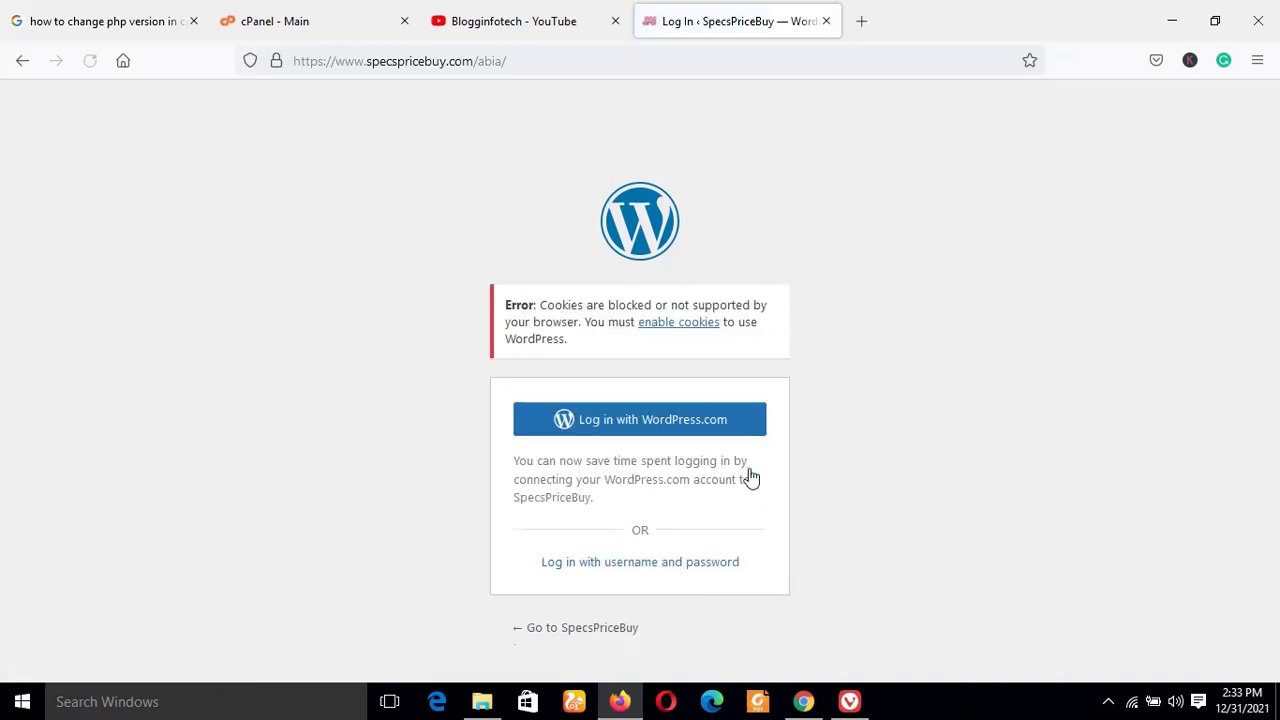
click(692, 563)
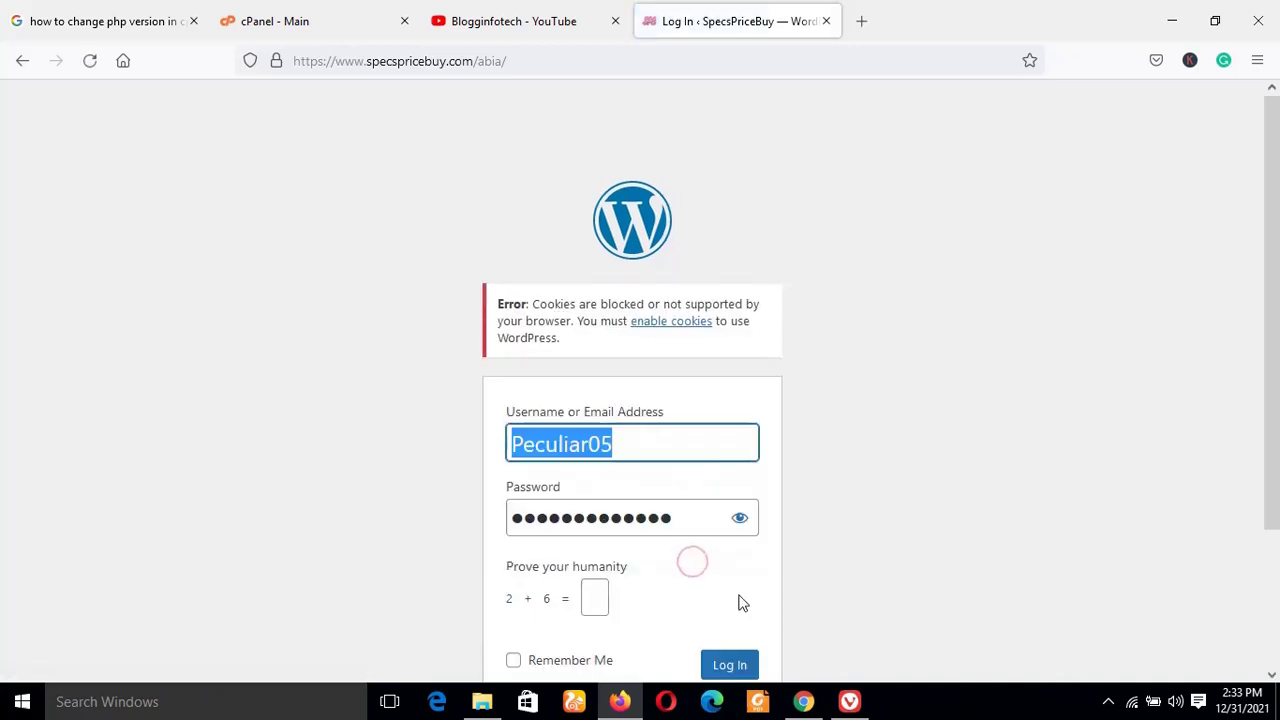
click(730, 666)
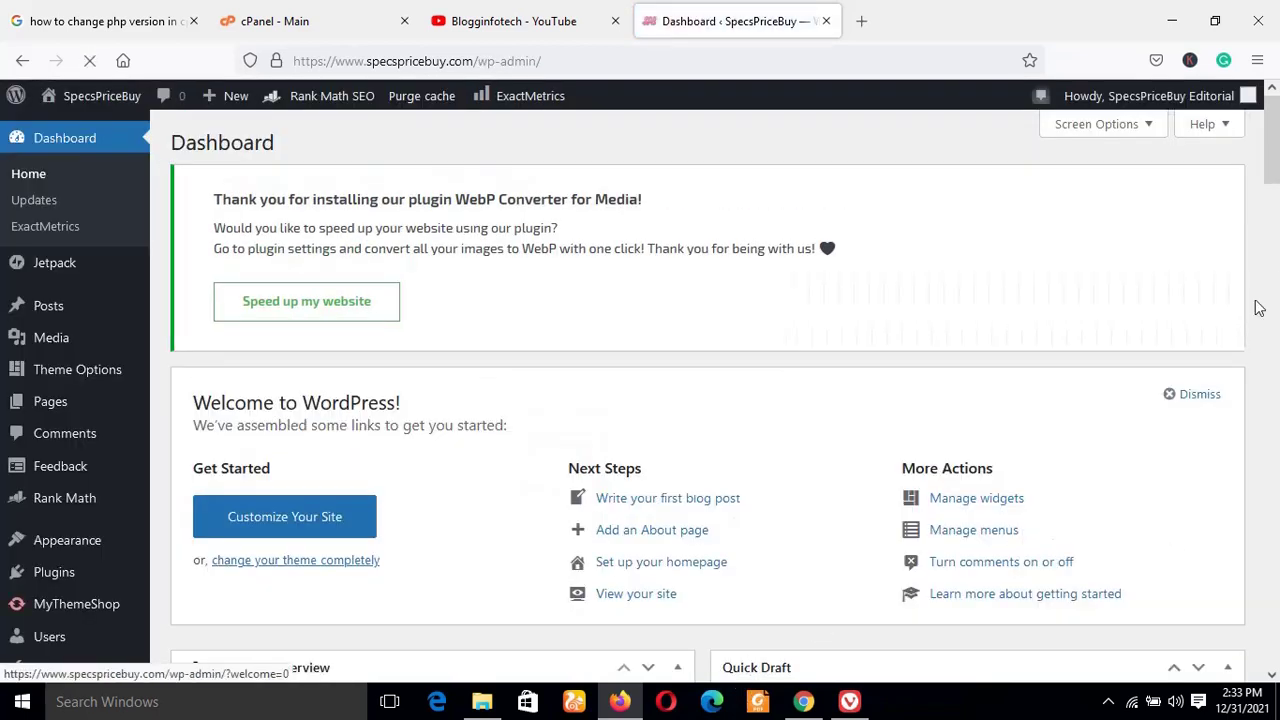
Step: Open the Site Health page among the WordPress tools
scroll(1276, 195, down, 3)
scroll(1276, 152, up, 3)
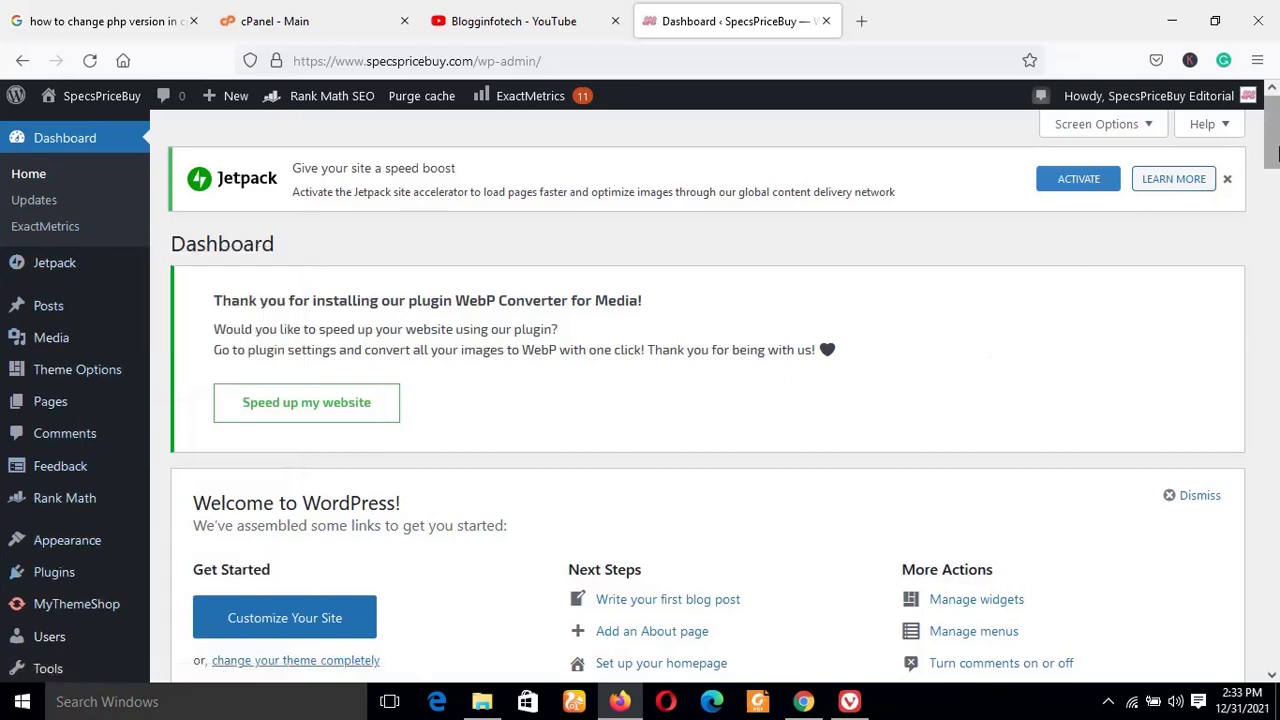
scroll(1277, 155, down, 1)
scroll(1270, 160, up, 1)
scroll(1270, 160, down, 3)
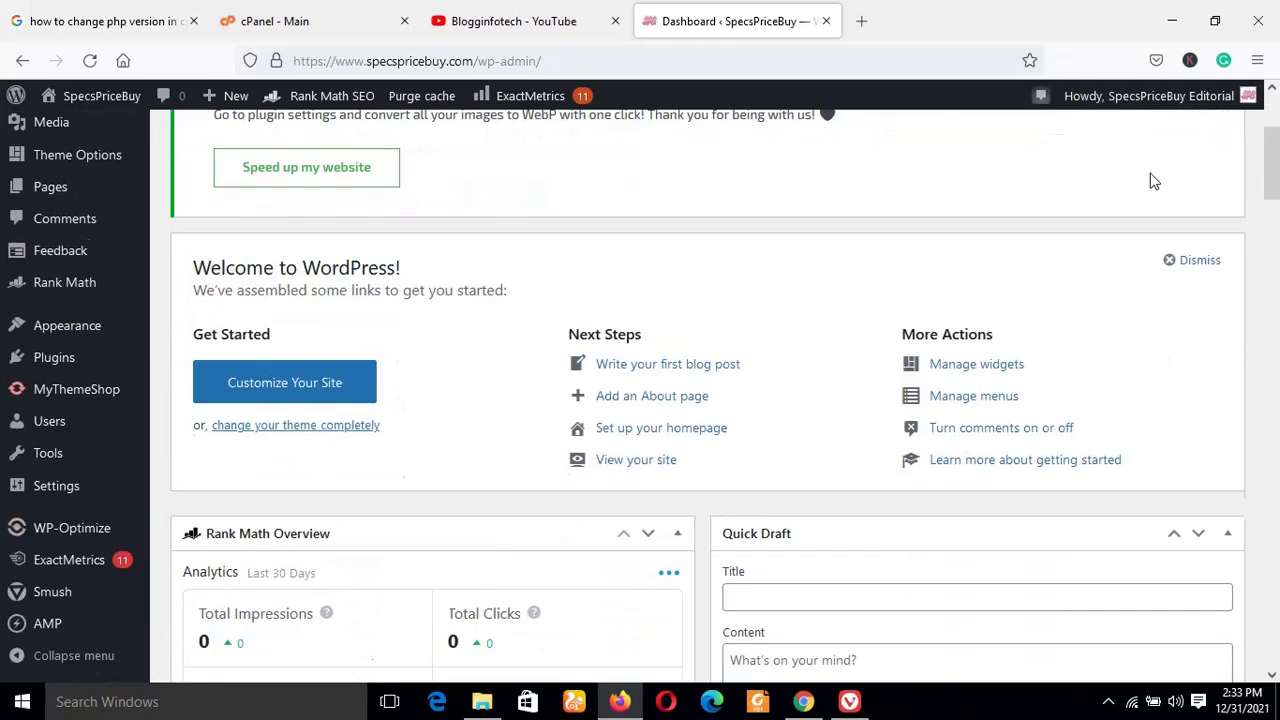
mouse_move(47, 456)
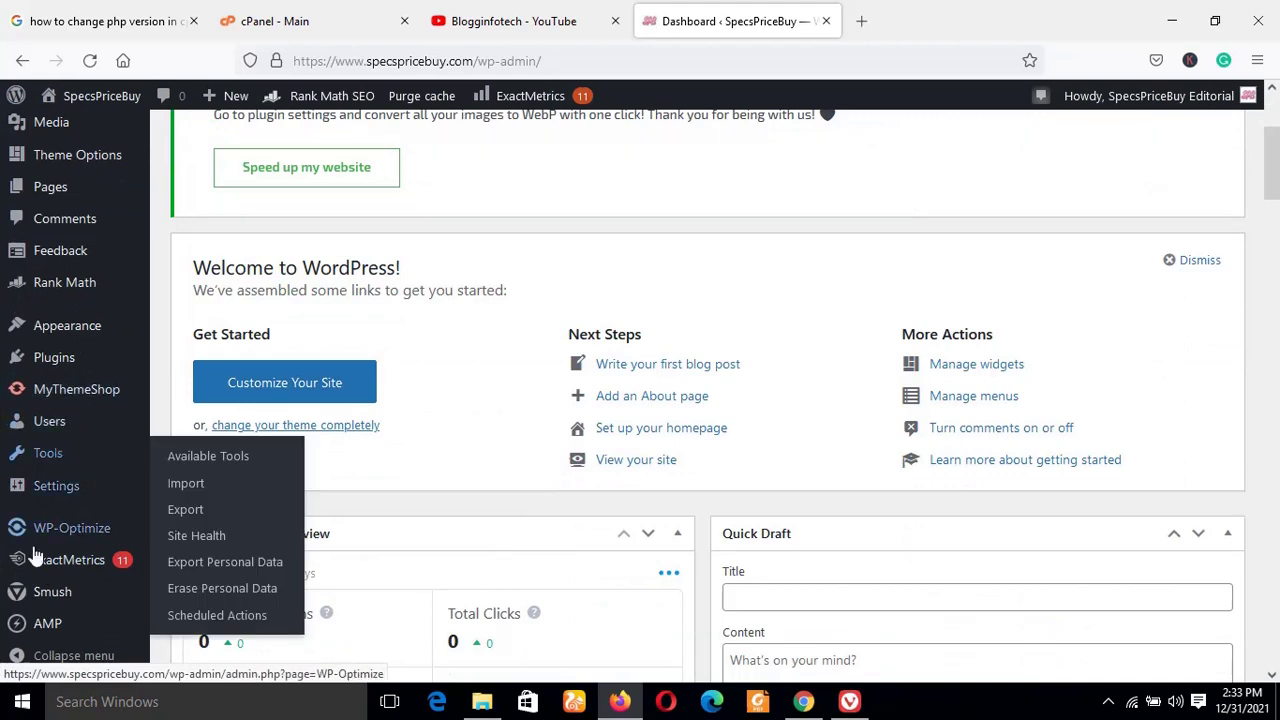
click(47, 456)
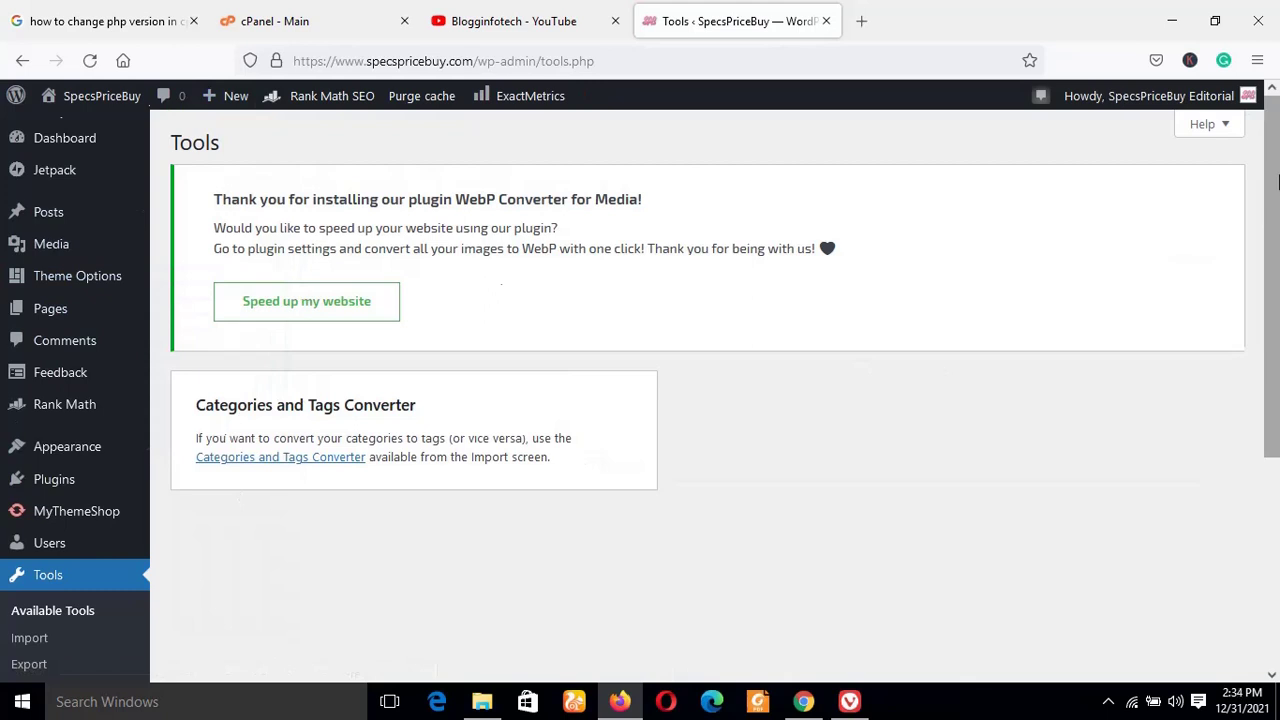
scroll(660, 378, down, 2)
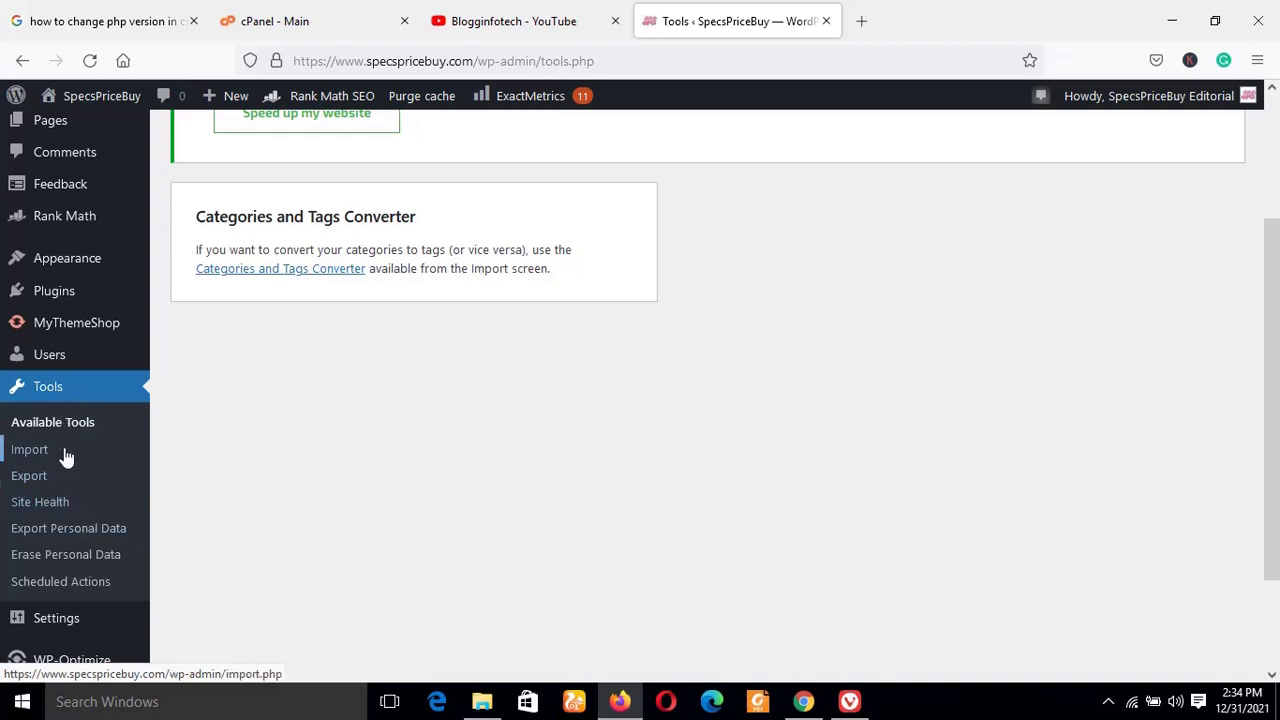
click(50, 512)
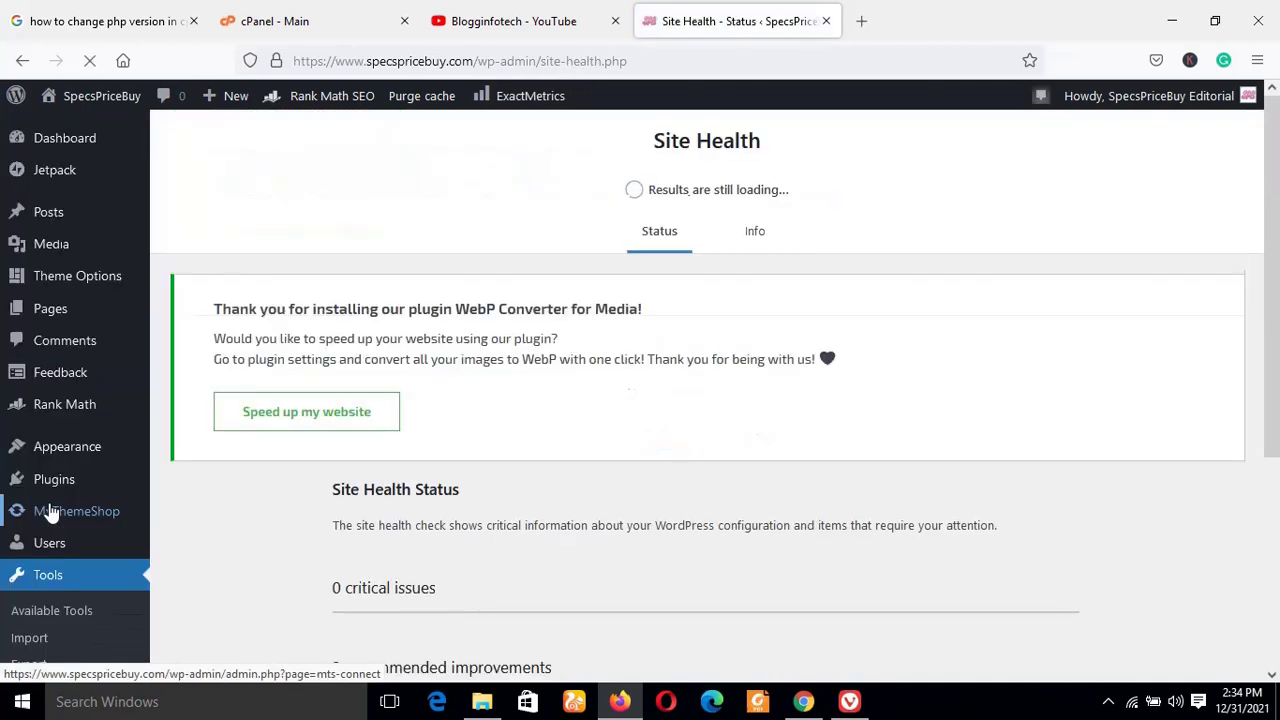
Step: Show the Site Health info and expand its Server section
click(1266, 338)
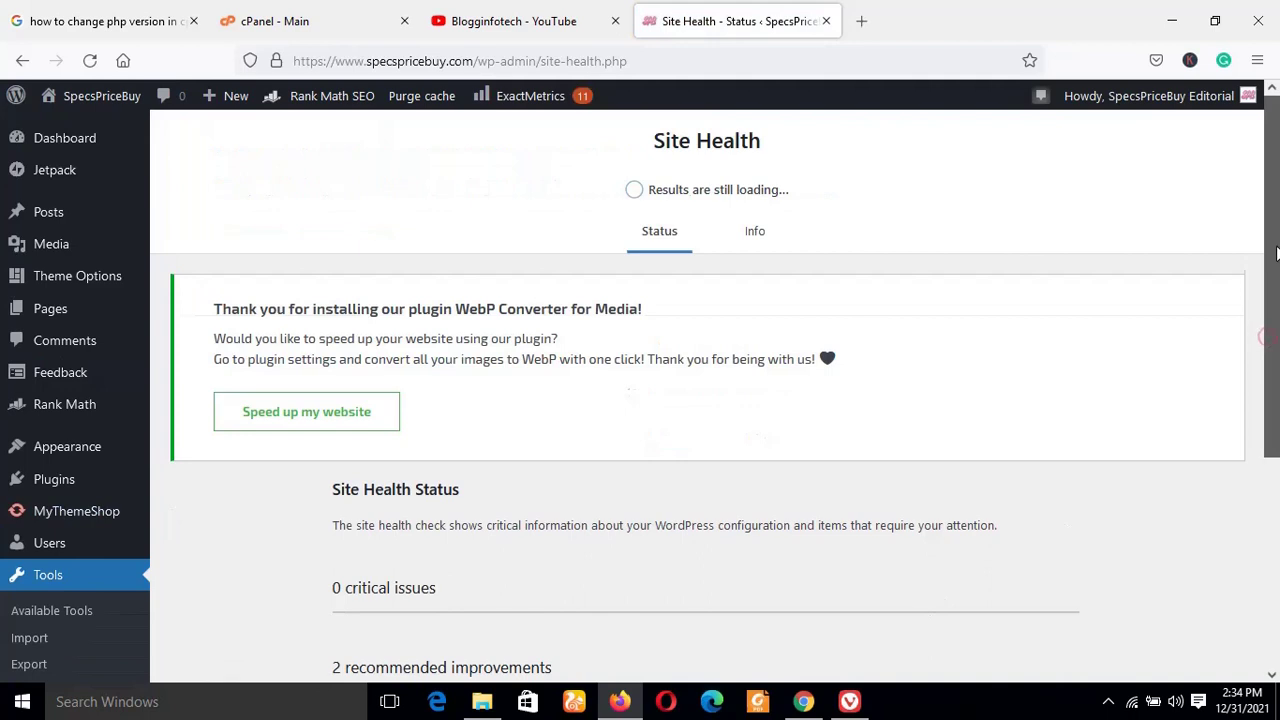
drag(1276, 254, 1277, 155)
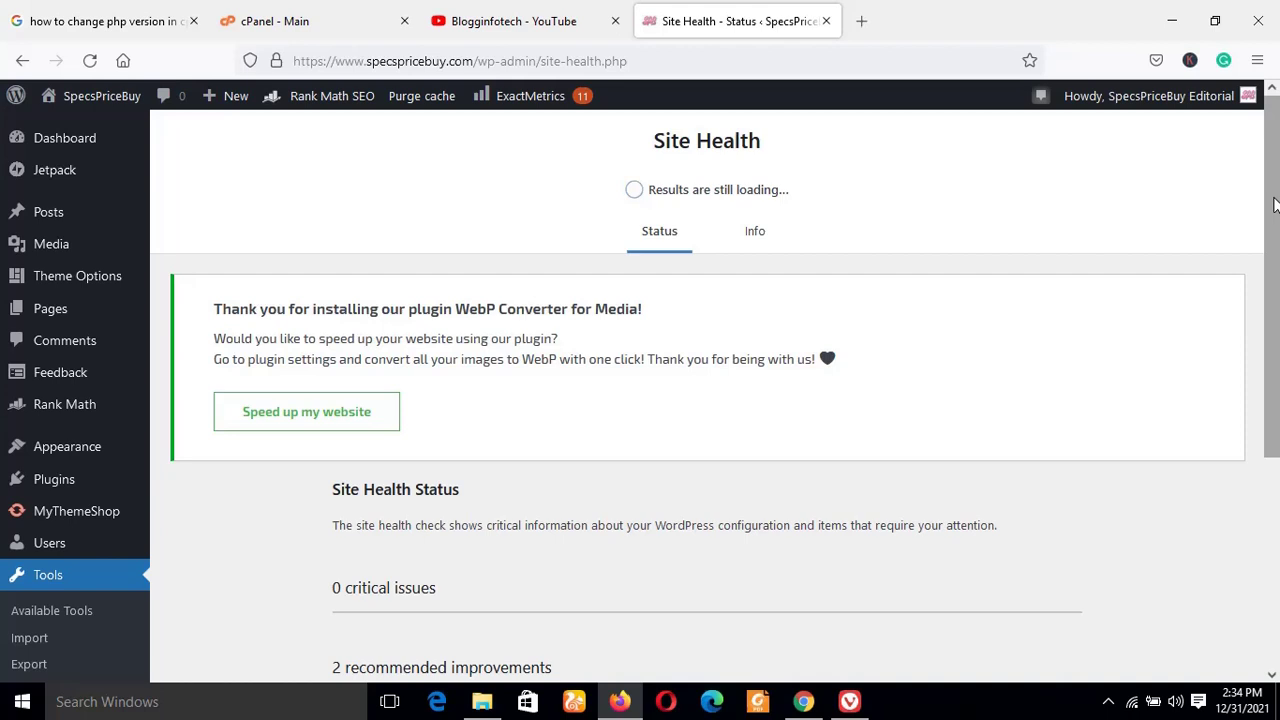
click(1267, 287)
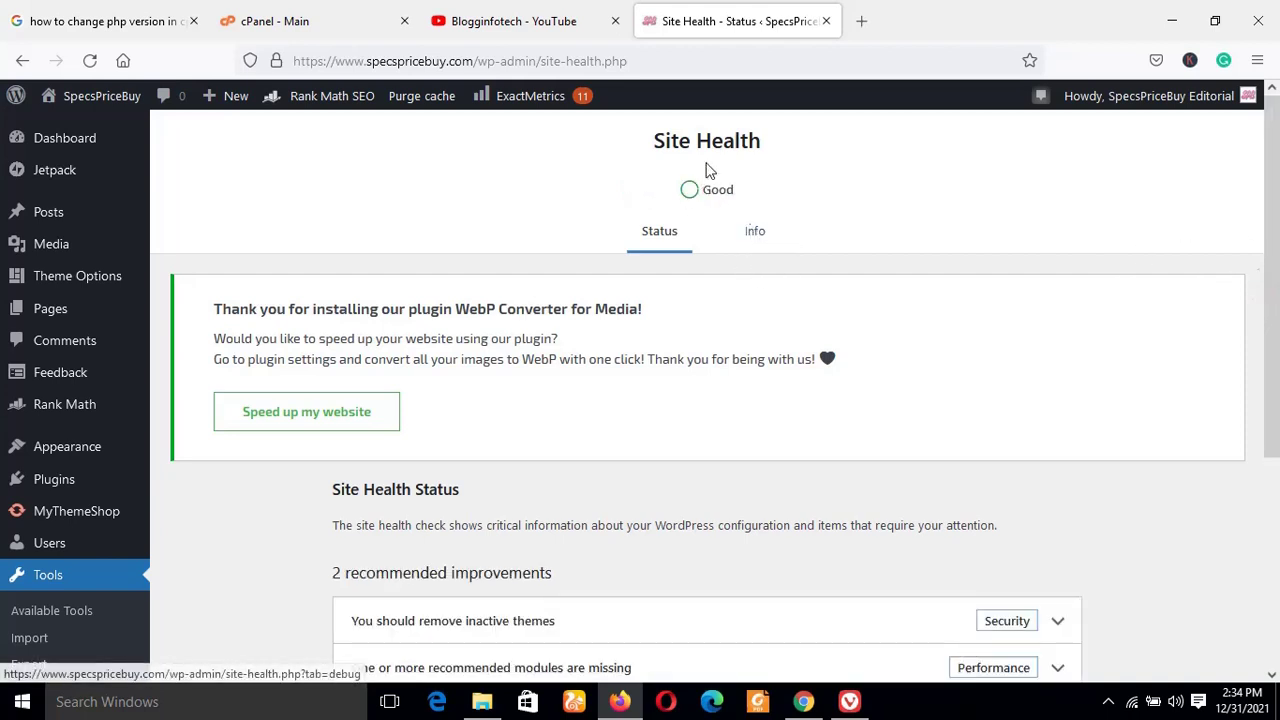
click(754, 236)
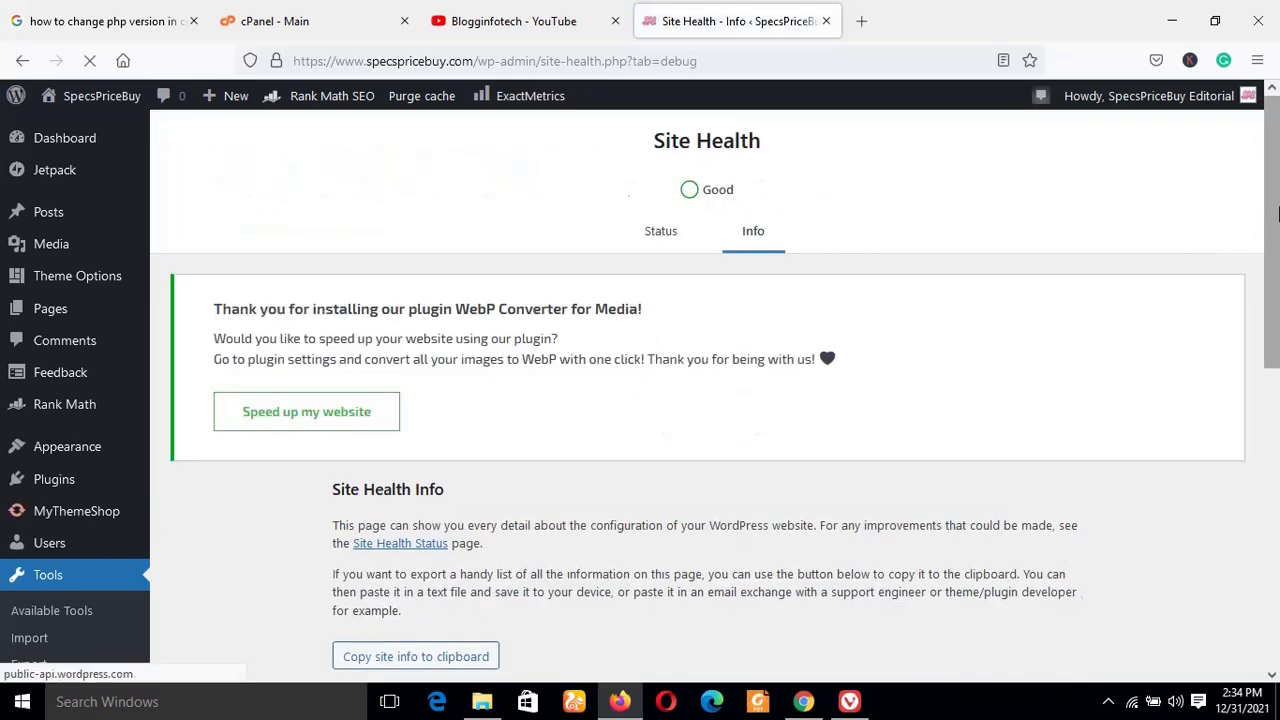
drag(1277, 213, 1277, 498)
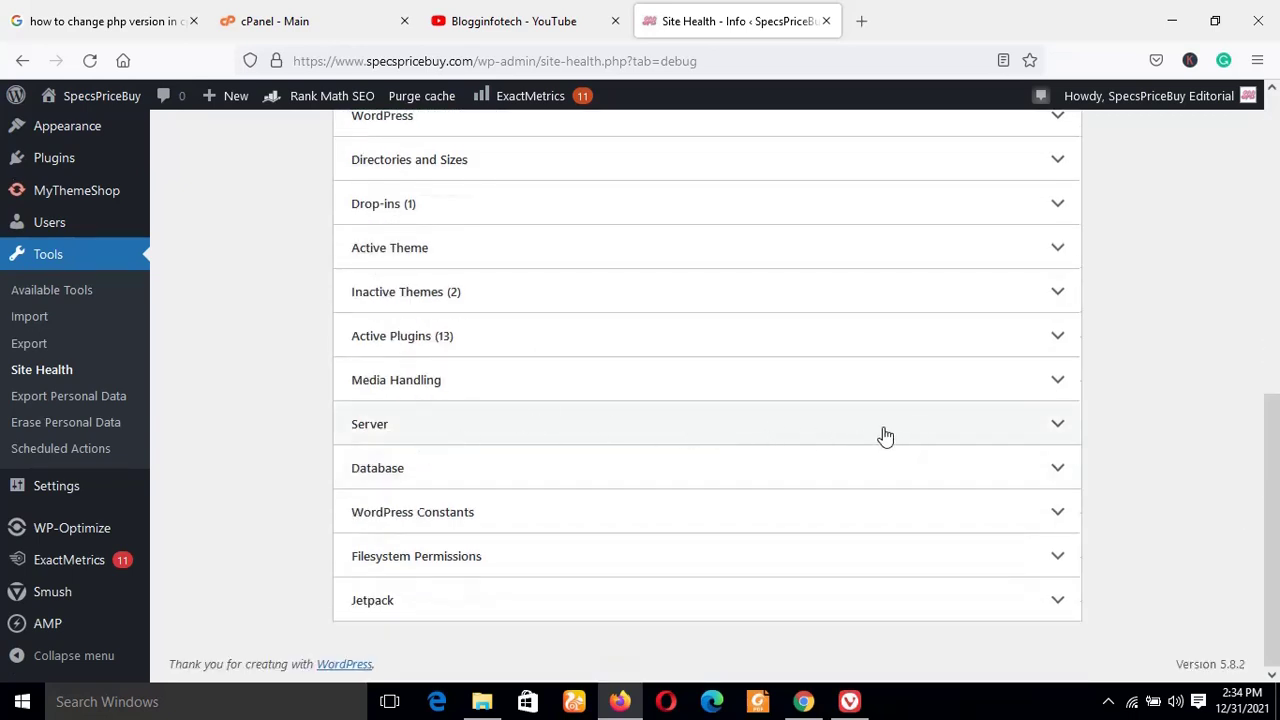
click(1062, 430)
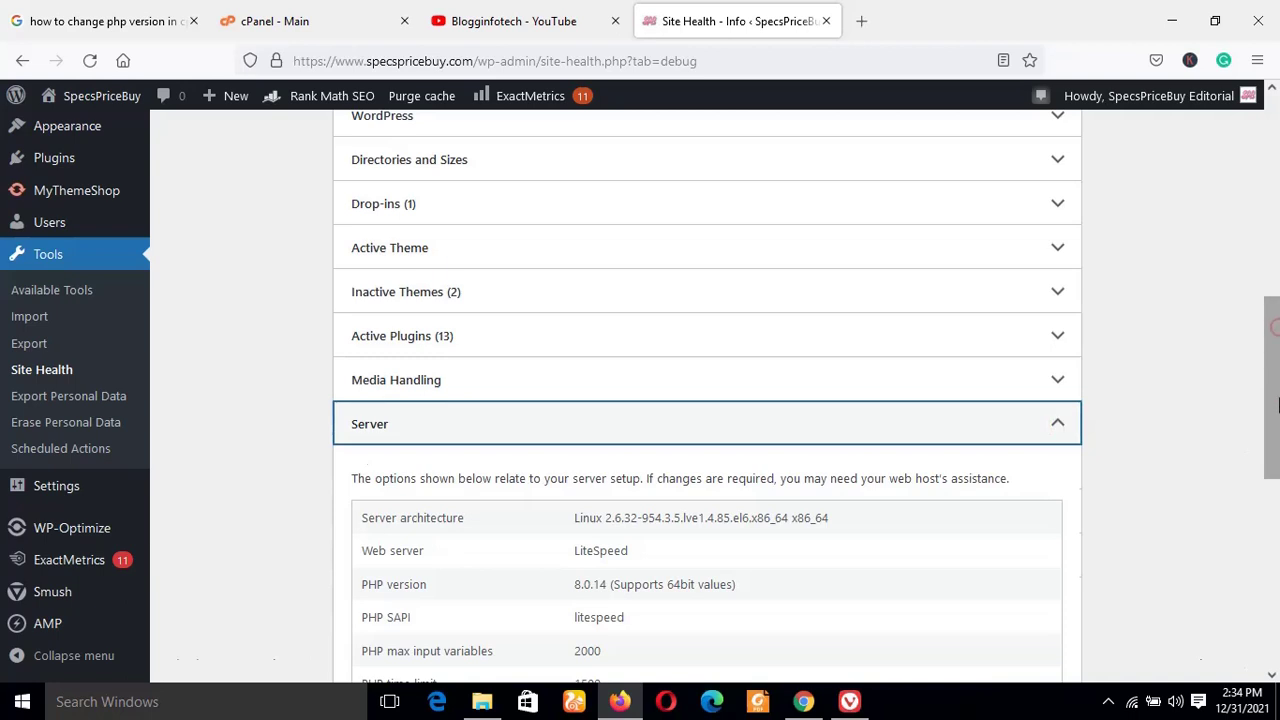
Step: Examine the PHP version and the other PHP settings listed in the Server section
drag(1277, 336, 1277, 350)
scroll(1277, 350, down, 2)
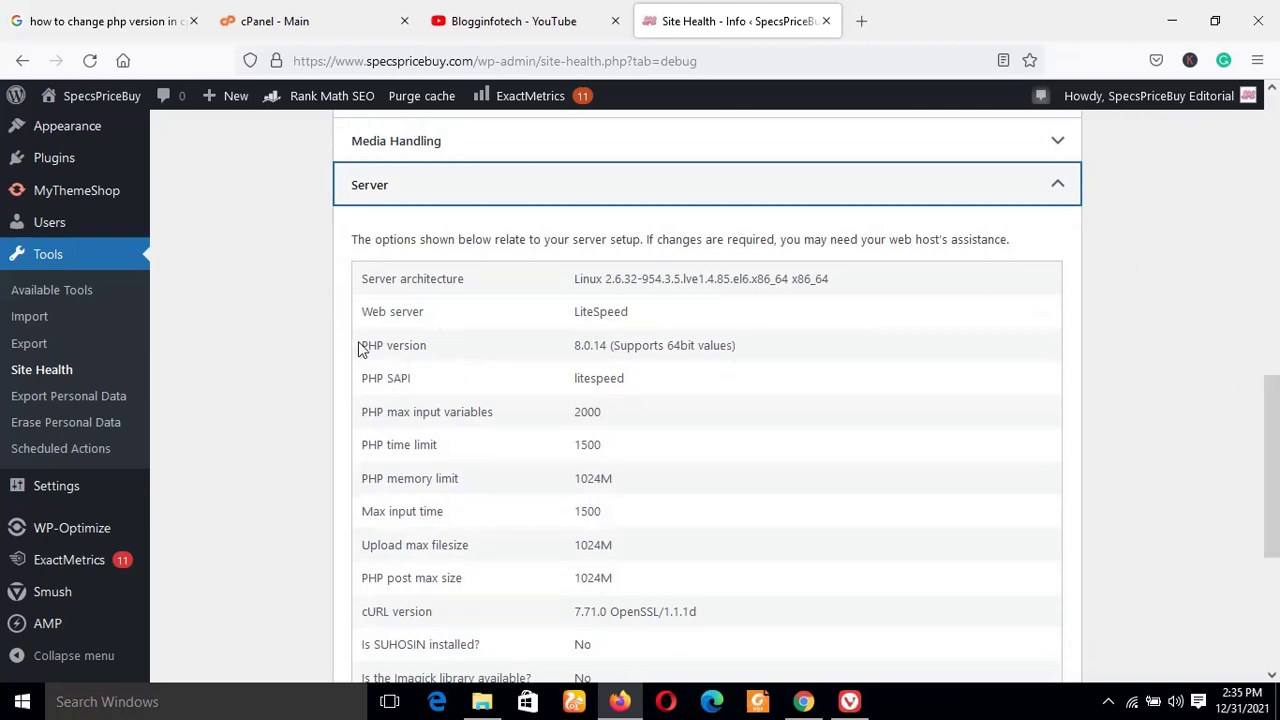
drag(362, 348, 436, 347)
click(531, 347)
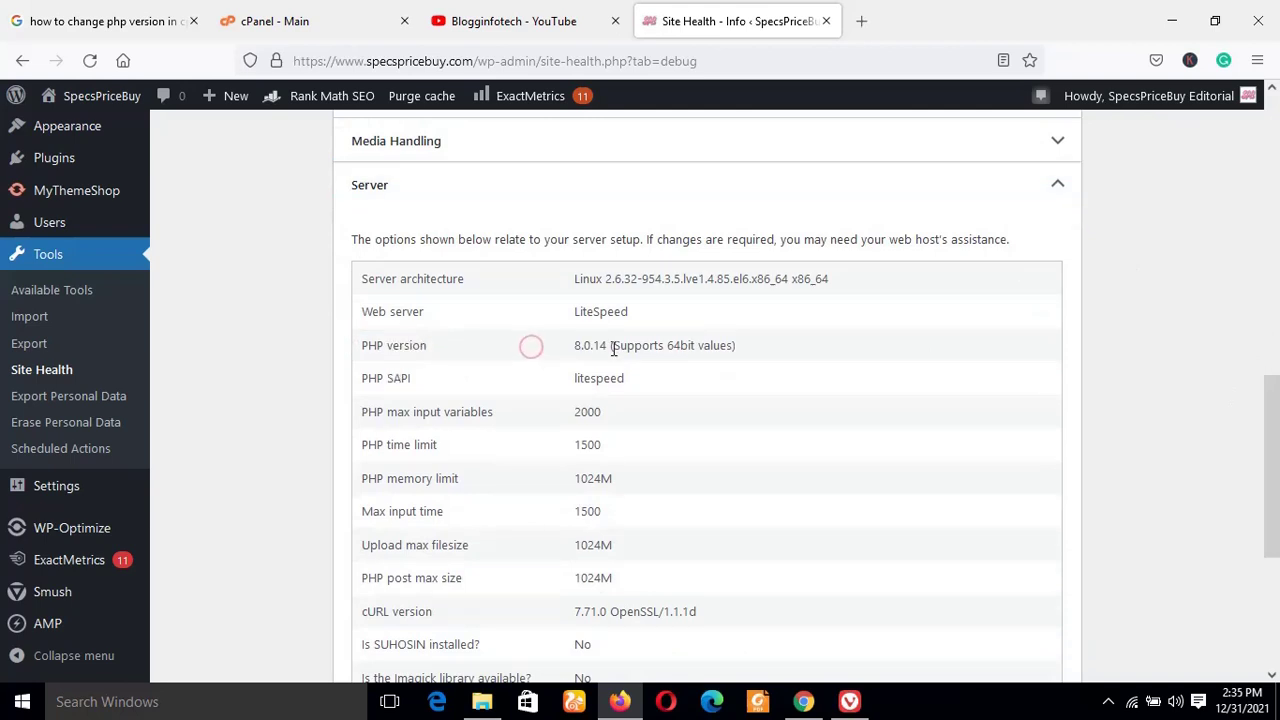
drag(575, 347, 624, 345)
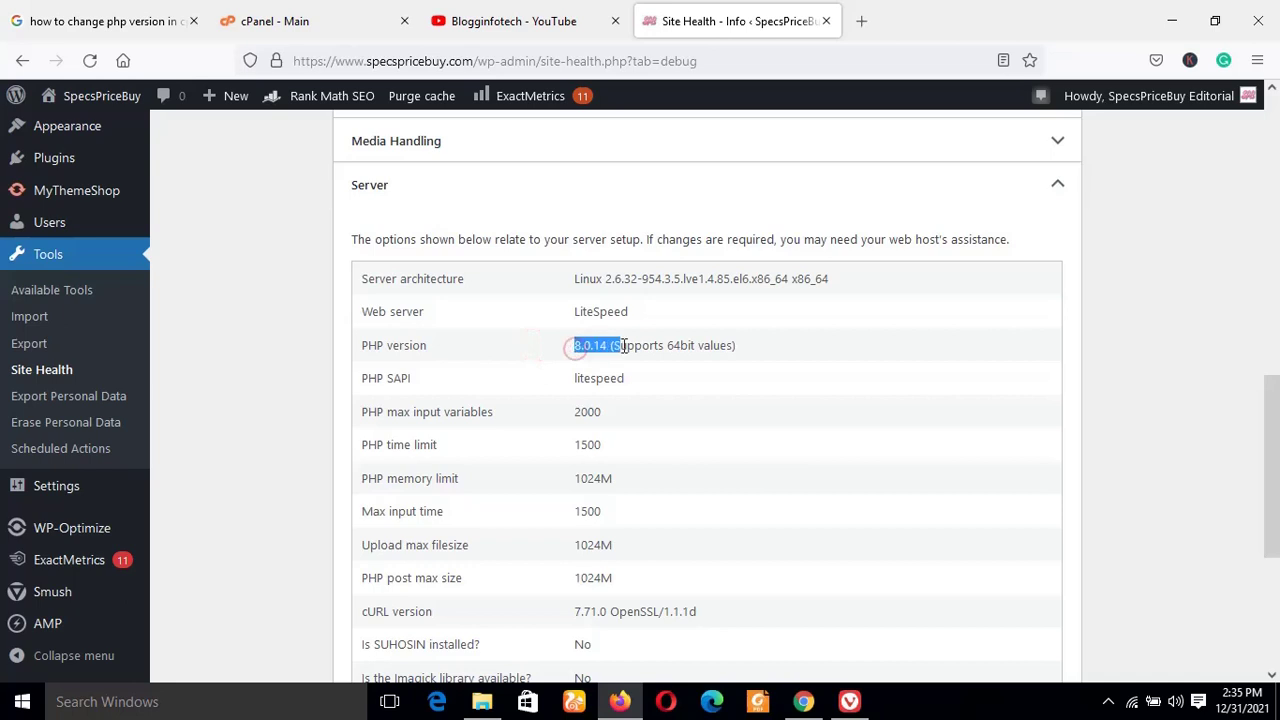
click(622, 345)
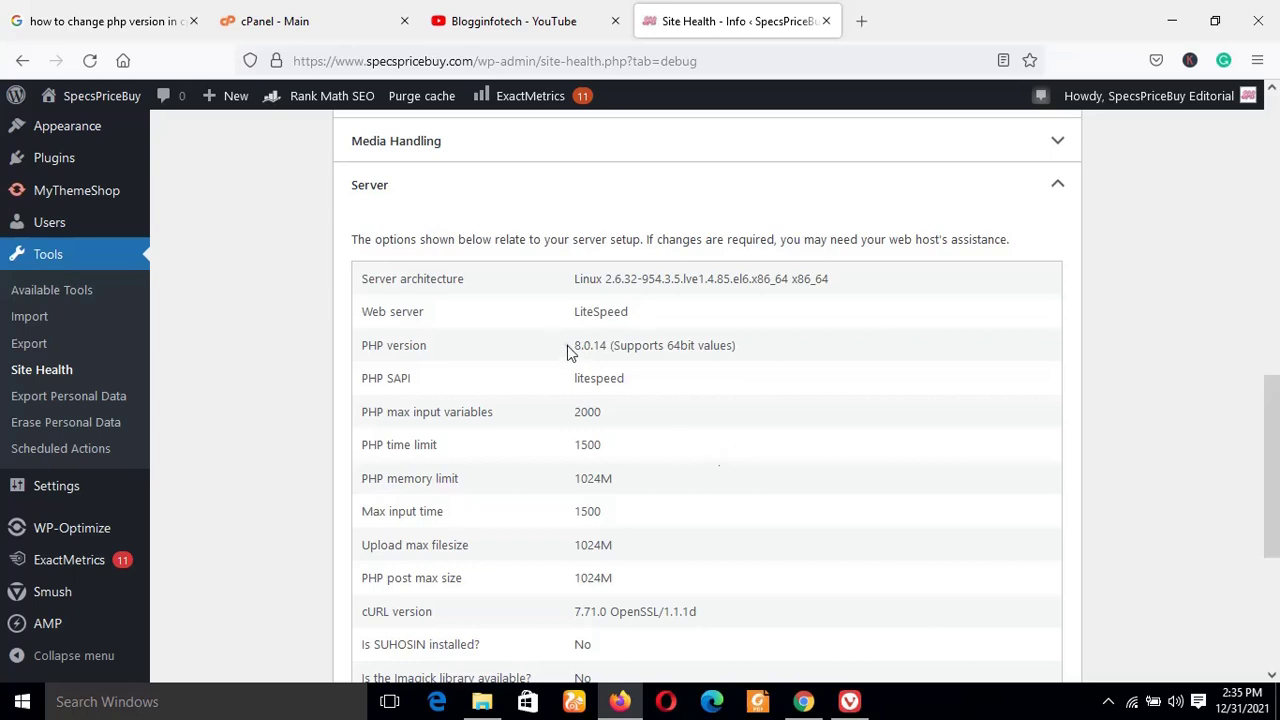
drag(573, 346, 608, 350)
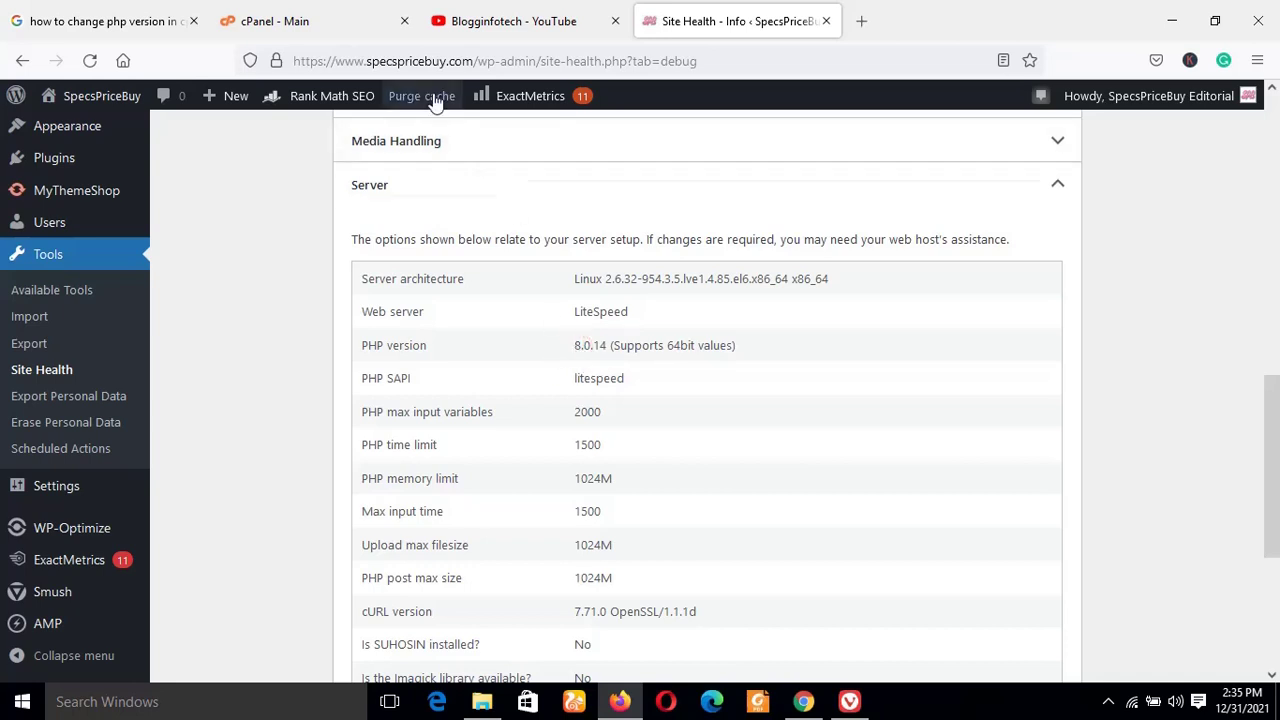
scroll(1278, 460, up, 2)
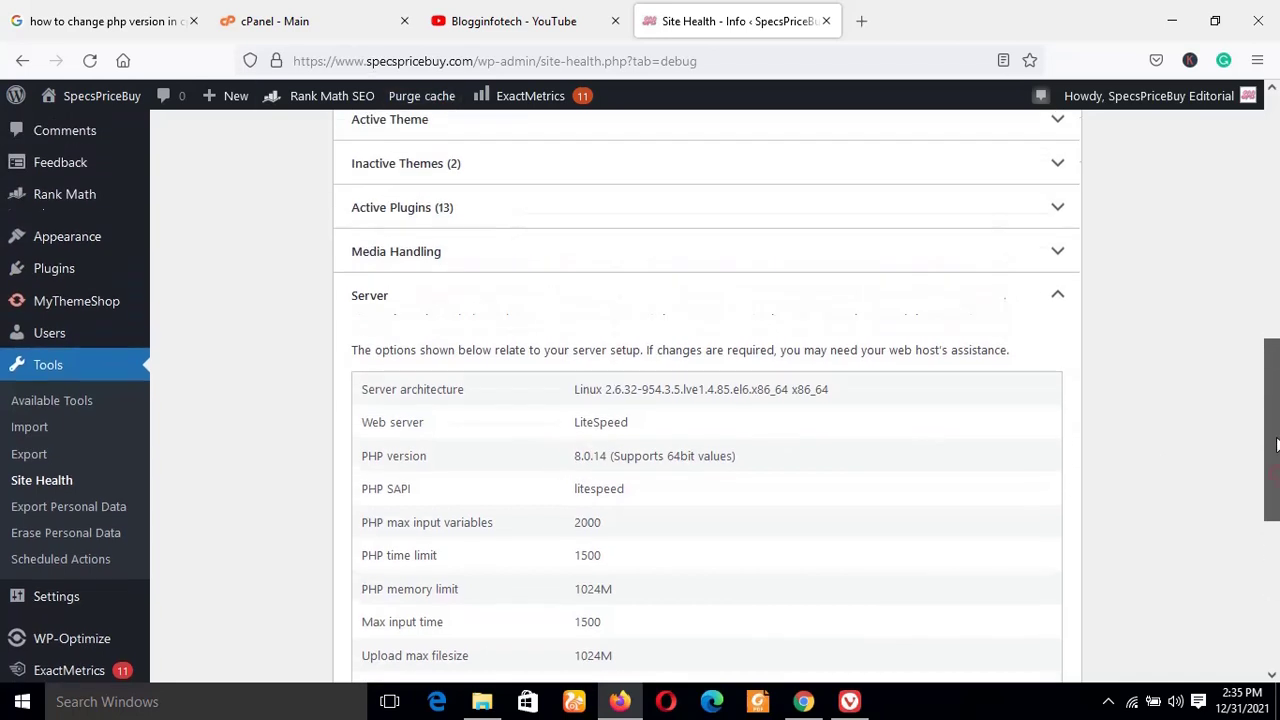
scroll(1278, 460, down, 2)
scroll(1278, 460, up, 1)
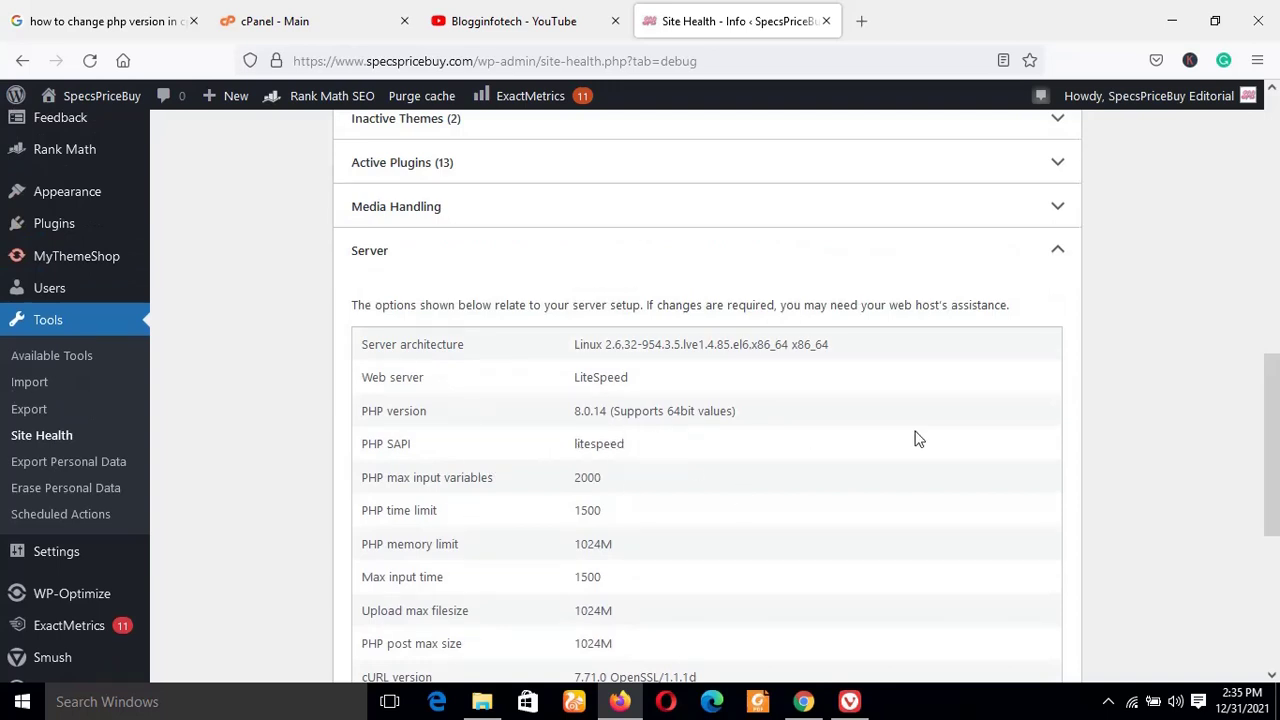
scroll(1276, 424, up, 1)
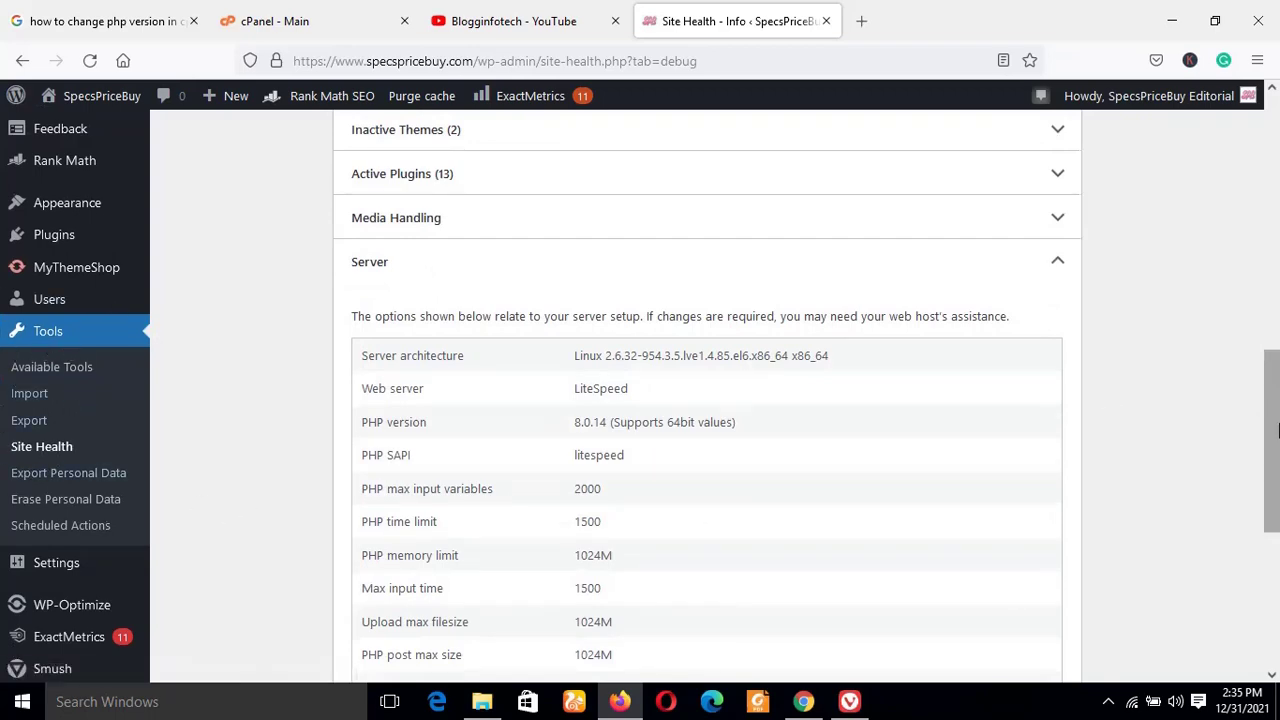
drag(1270, 423, 1278, 175)
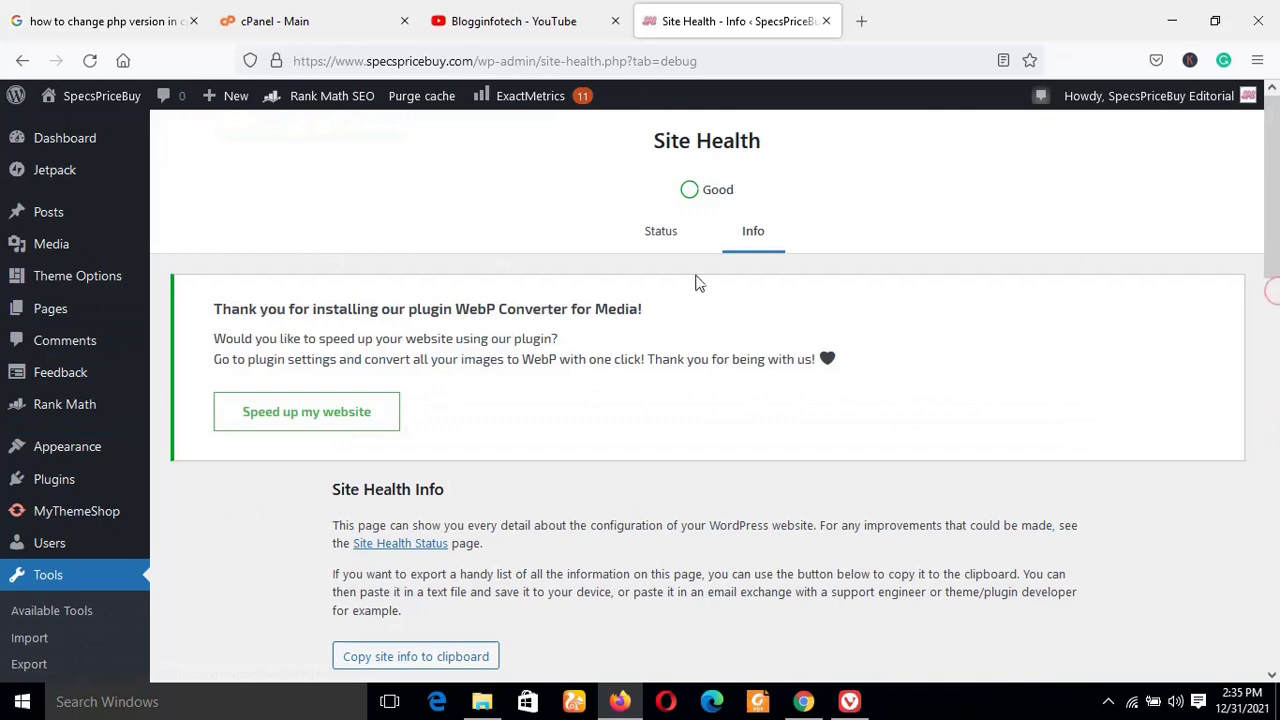
drag(1277, 253, 1277, 480)
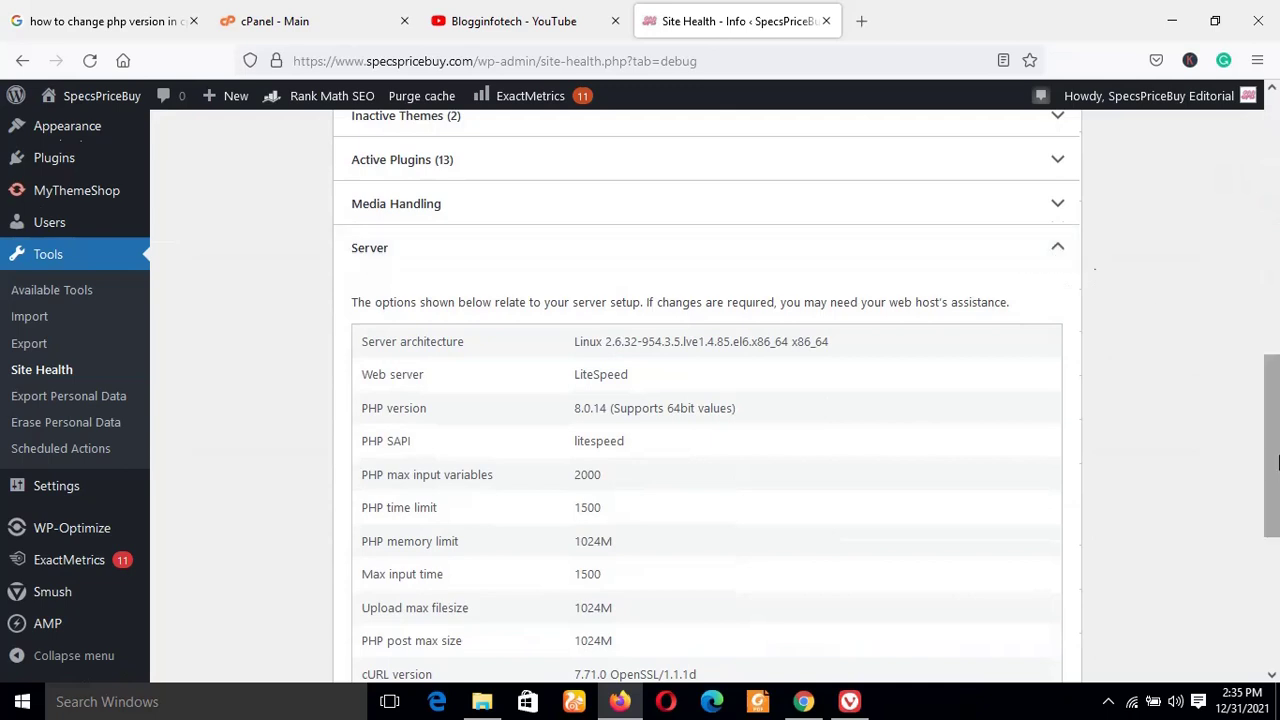
scroll(727, 462, down, 1)
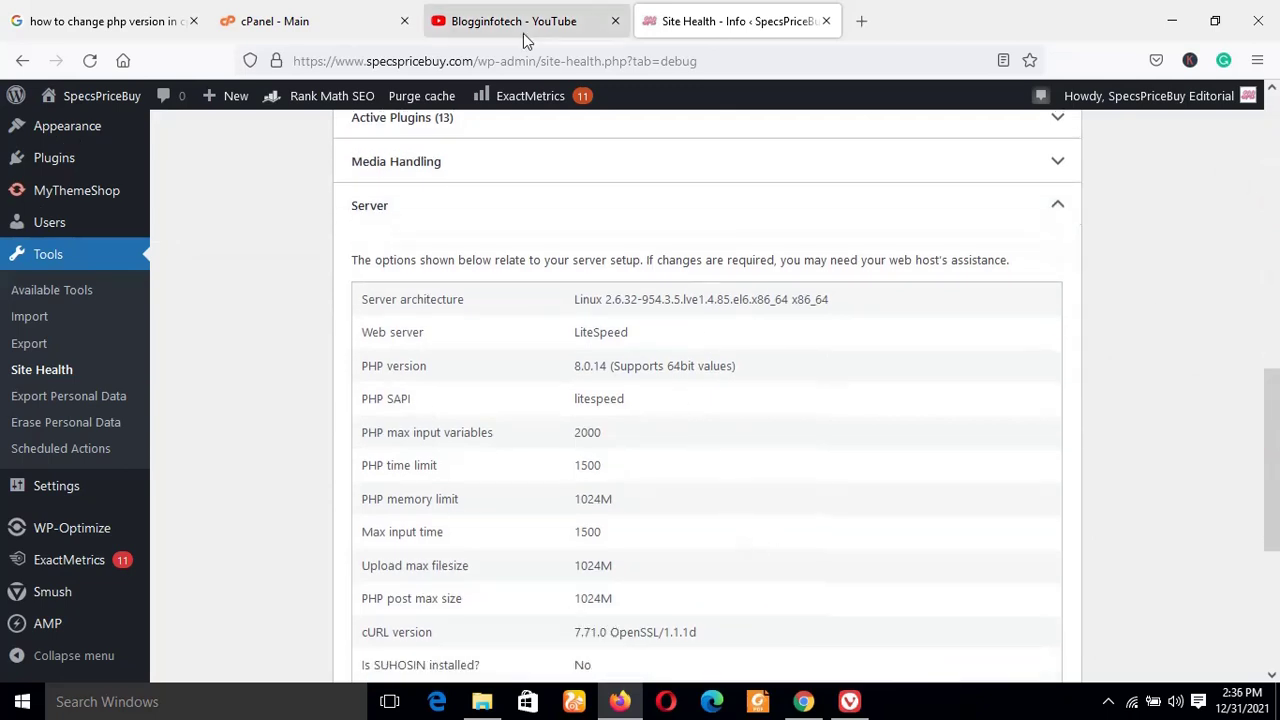
Step: Close the open cPanel page and load specspricebuy.com/cpanel in a new browser tab
click(298, 28)
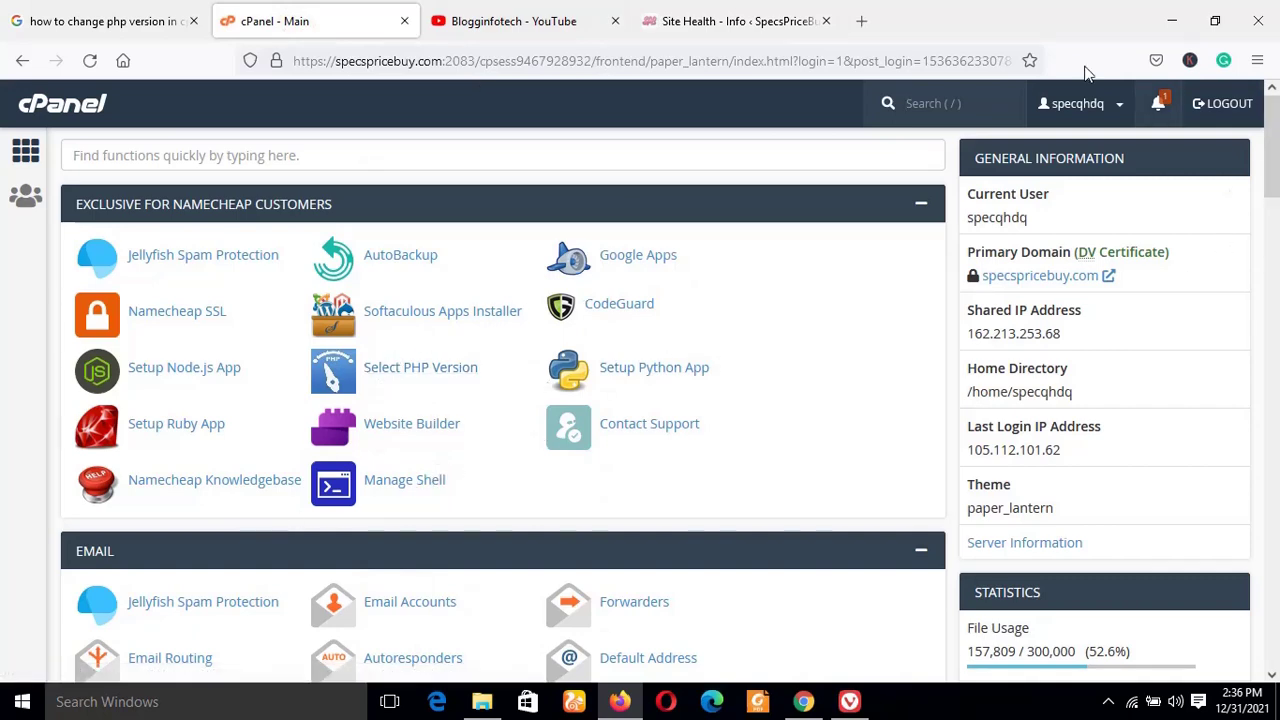
click(405, 21)
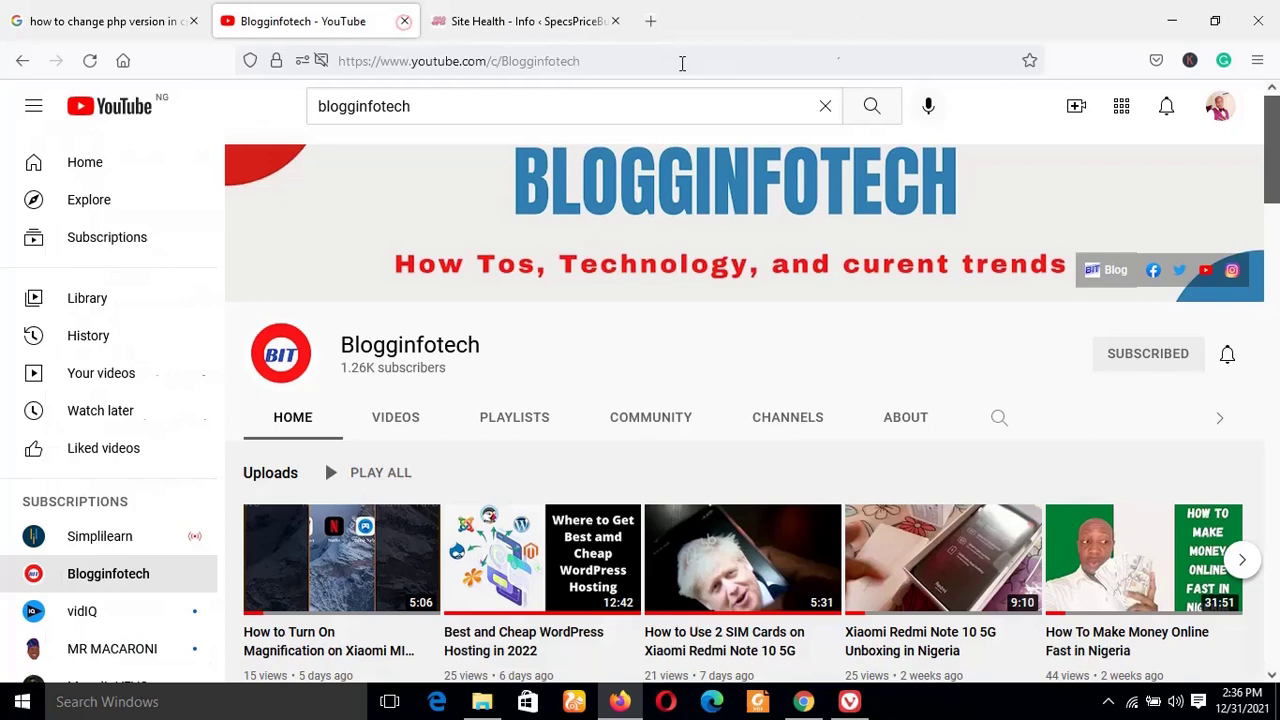
click(652, 22)
click(639, 53)
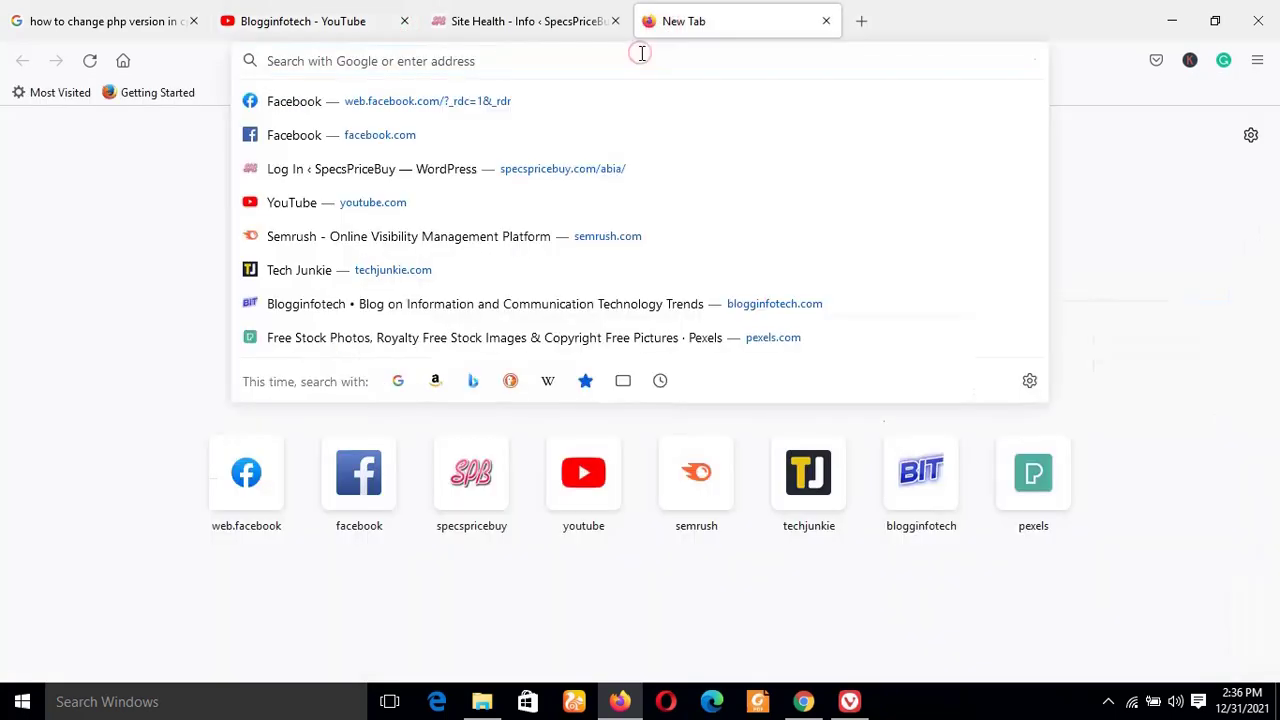
text(spe)
key(Right)
text(cp)
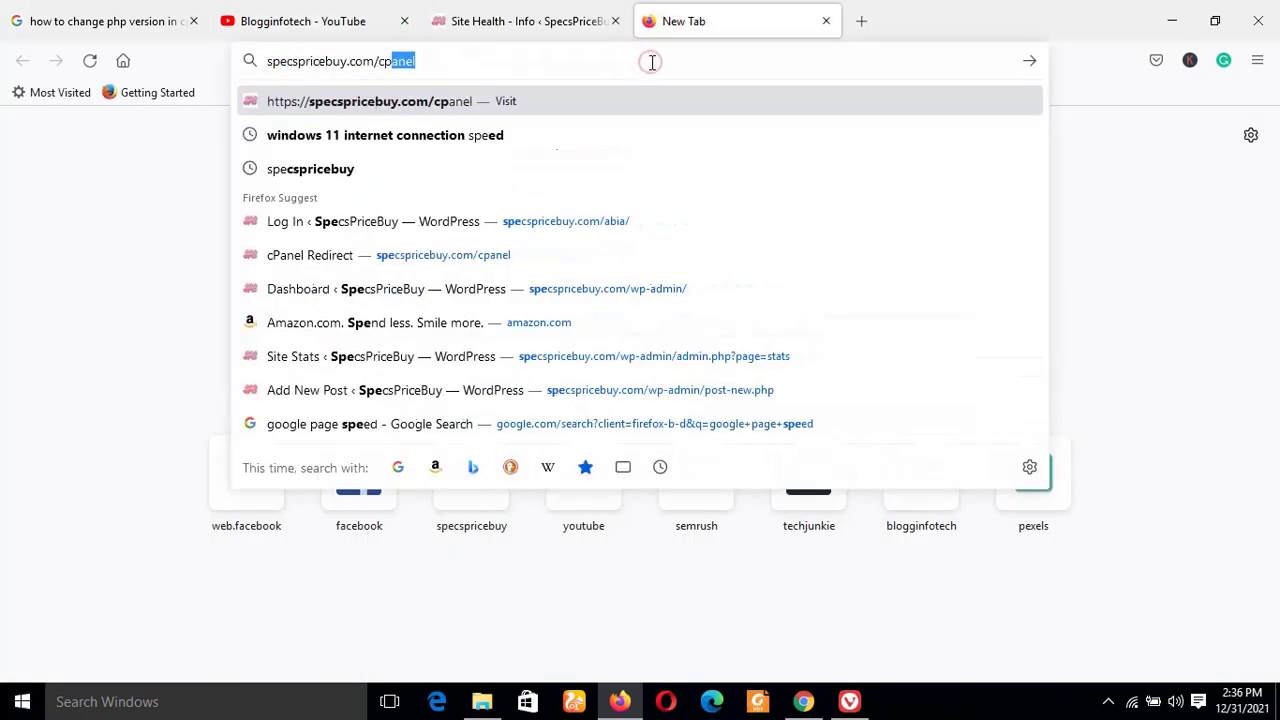
key(Return)
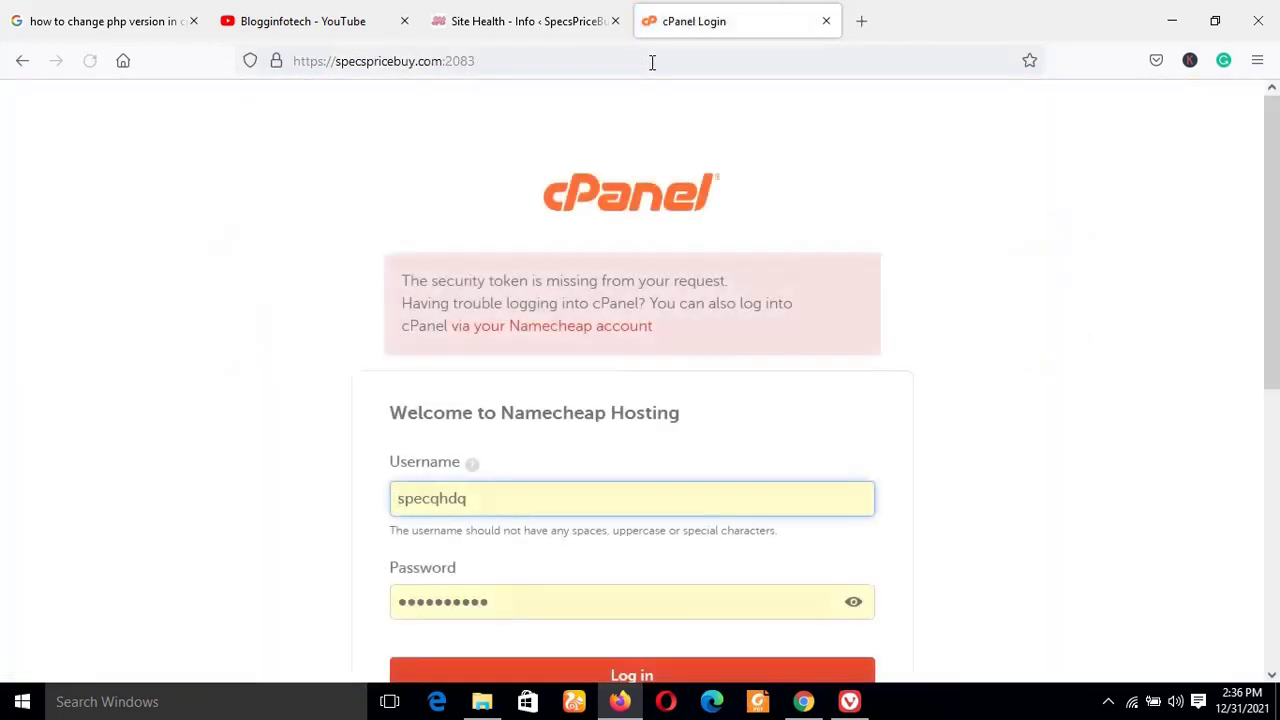
Step: Log in to cPanel with the saved username and password and look over its main page
scroll(1274, 294, down, 3)
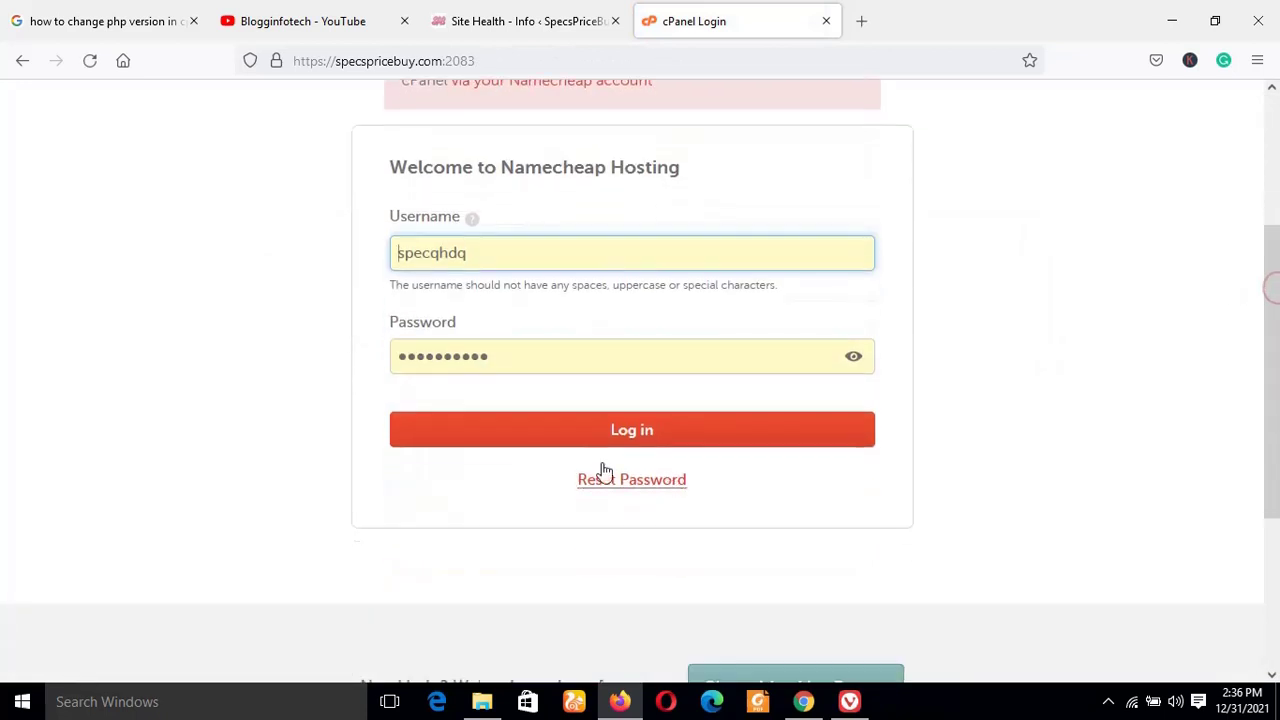
click(665, 434)
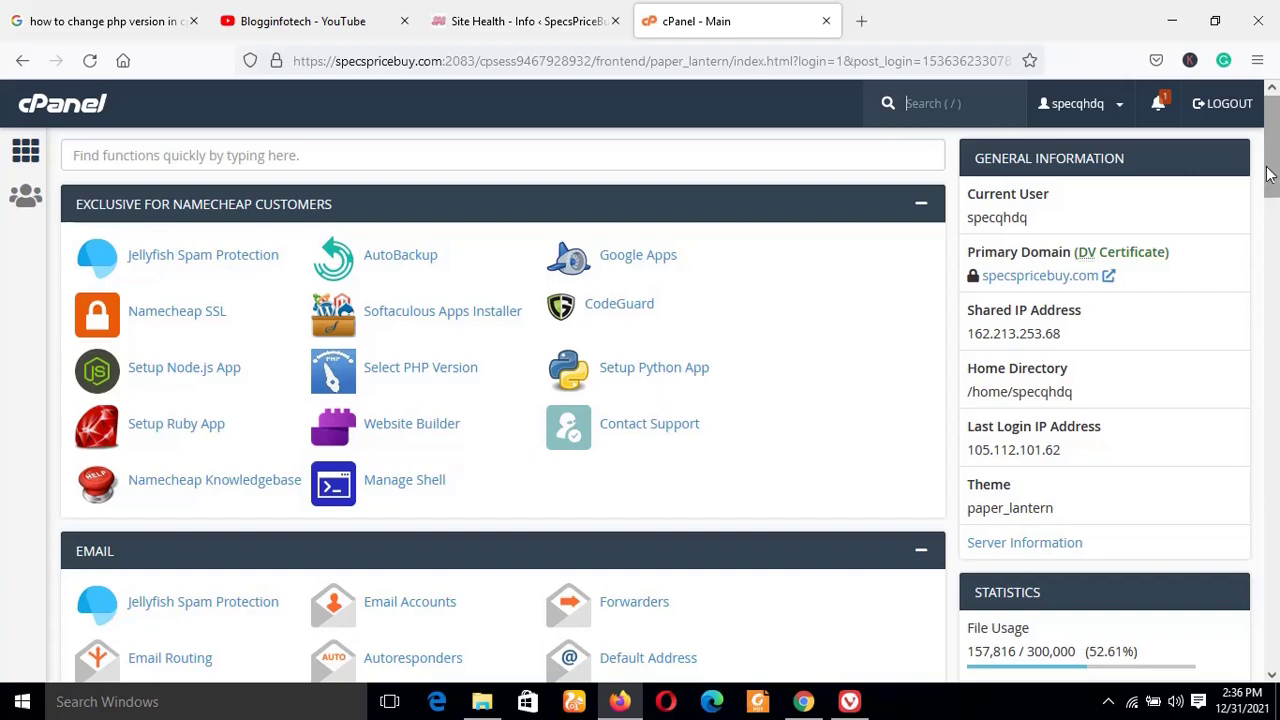
scroll(1273, 168, down, 10)
scroll(1273, 150, up, 11)
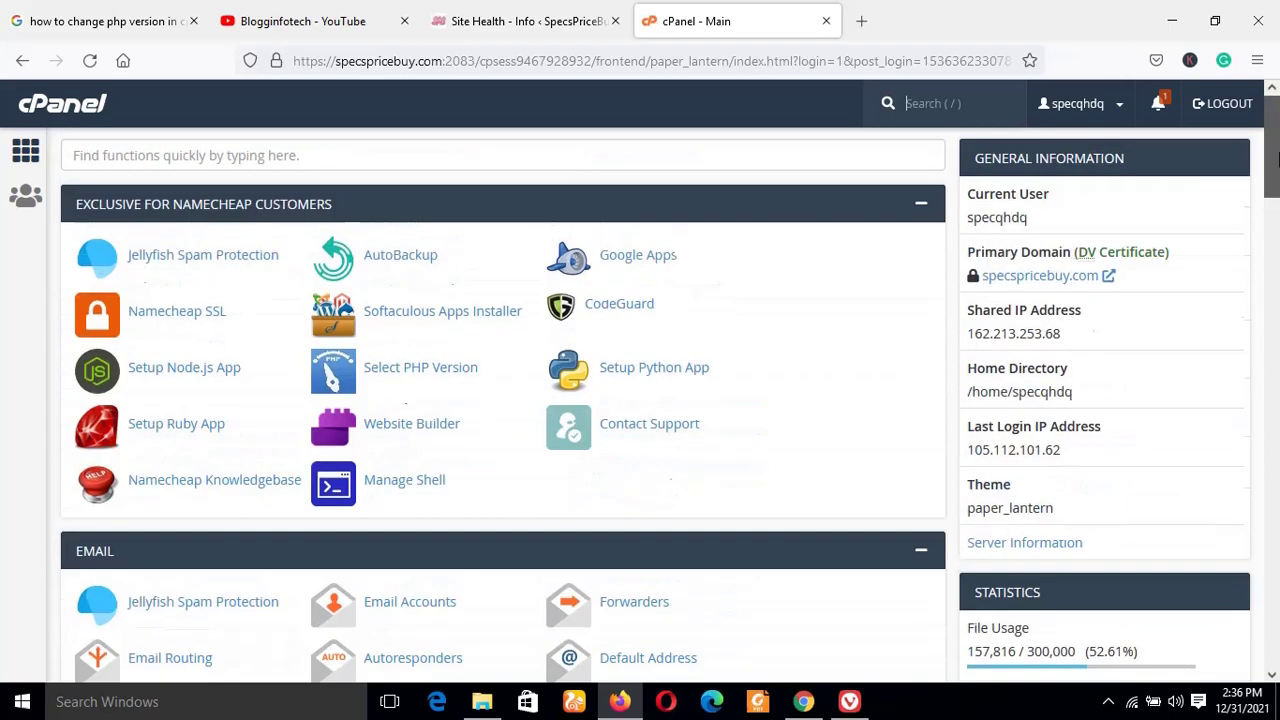
scroll(1274, 117, down, 1)
scroll(1273, 117, up, 1)
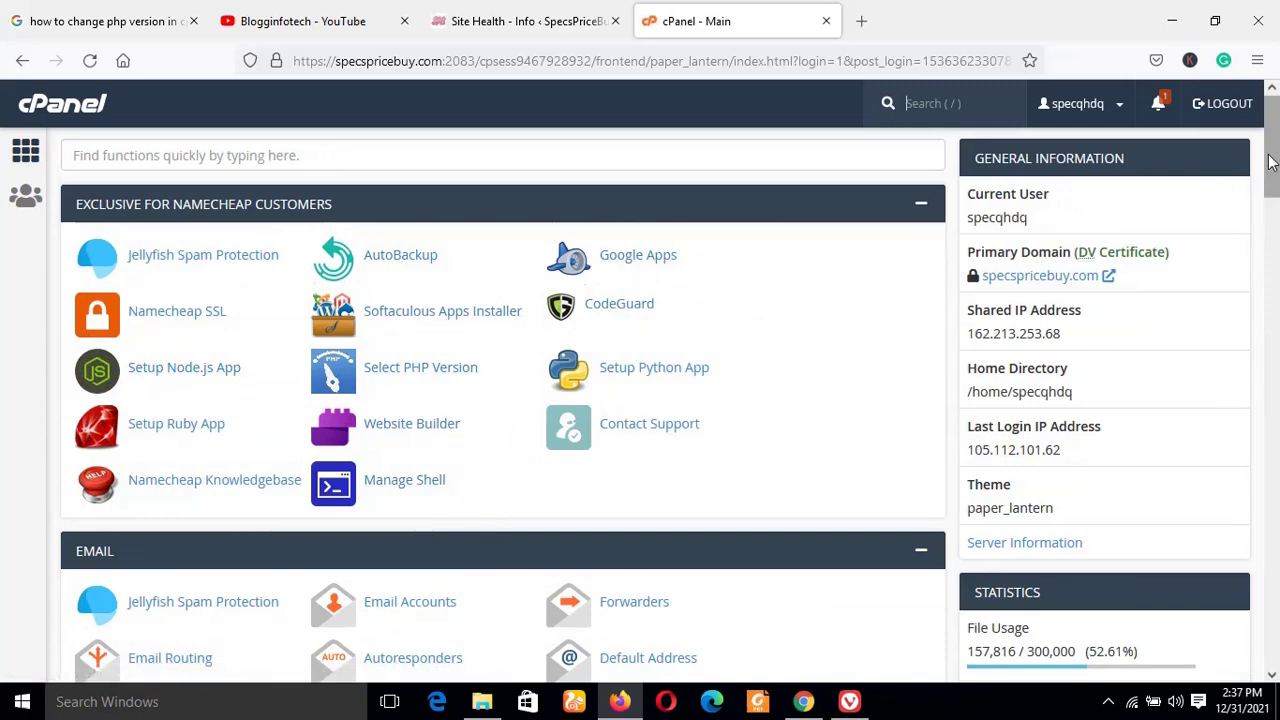
drag(1272, 172, 1274, 80)
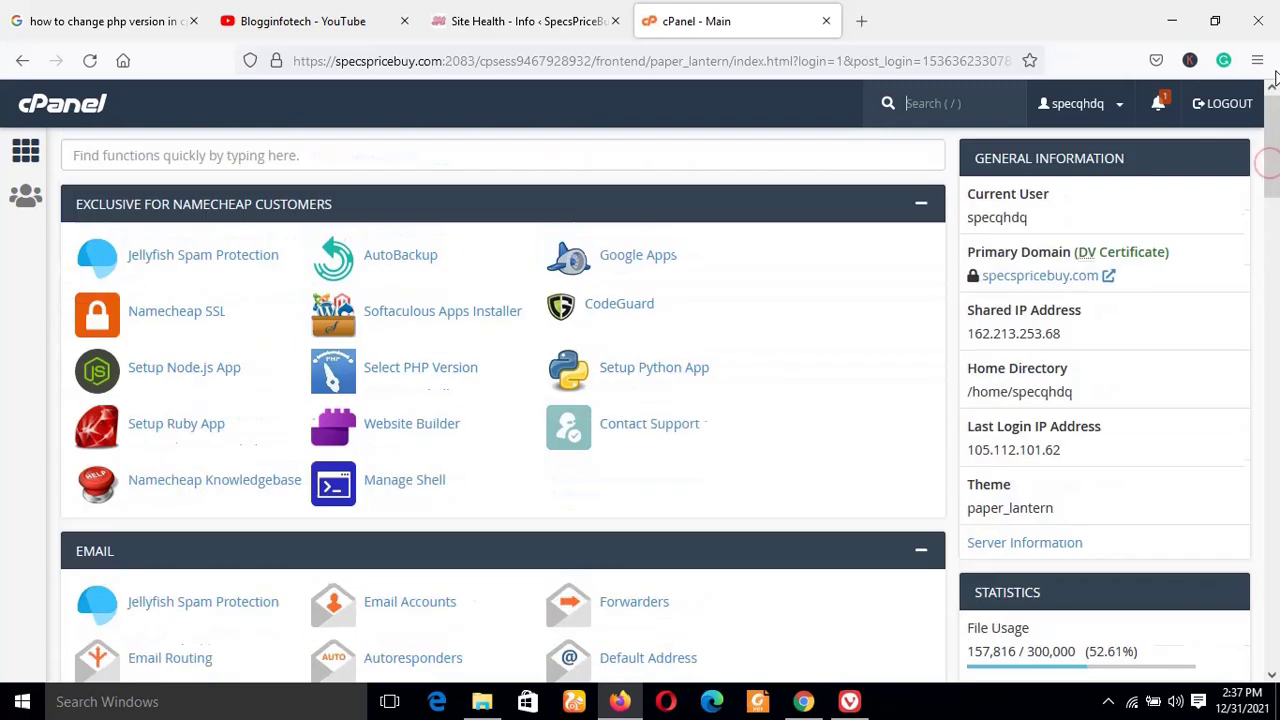
Step: Recheck the PHP version in the site's Site Health info and open Select PHP Version in cPanel
click(525, 28)
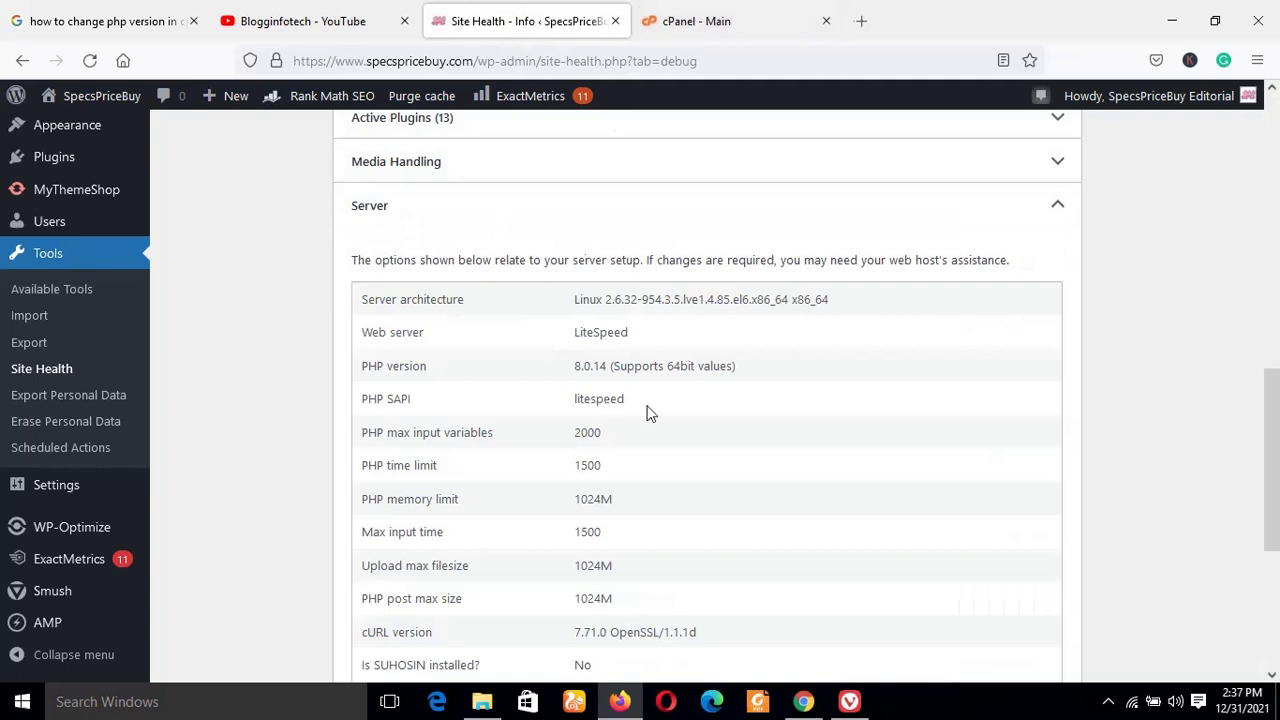
click(714, 21)
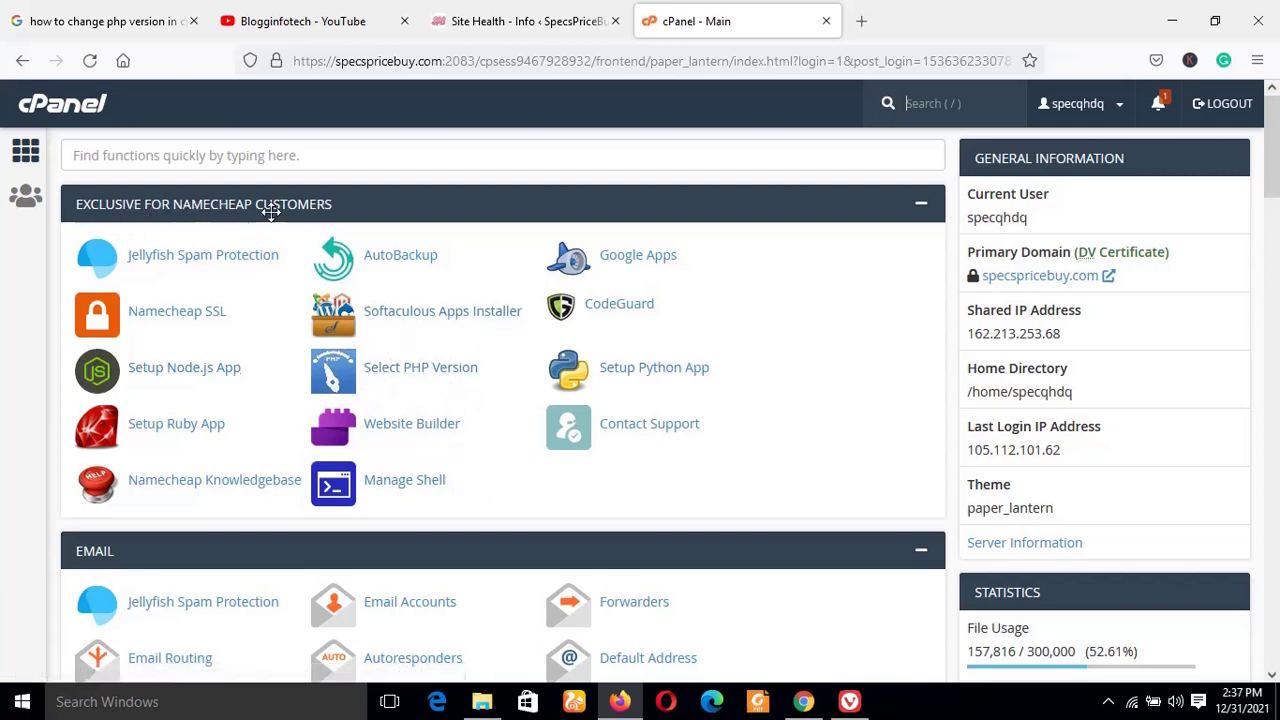
click(426, 369)
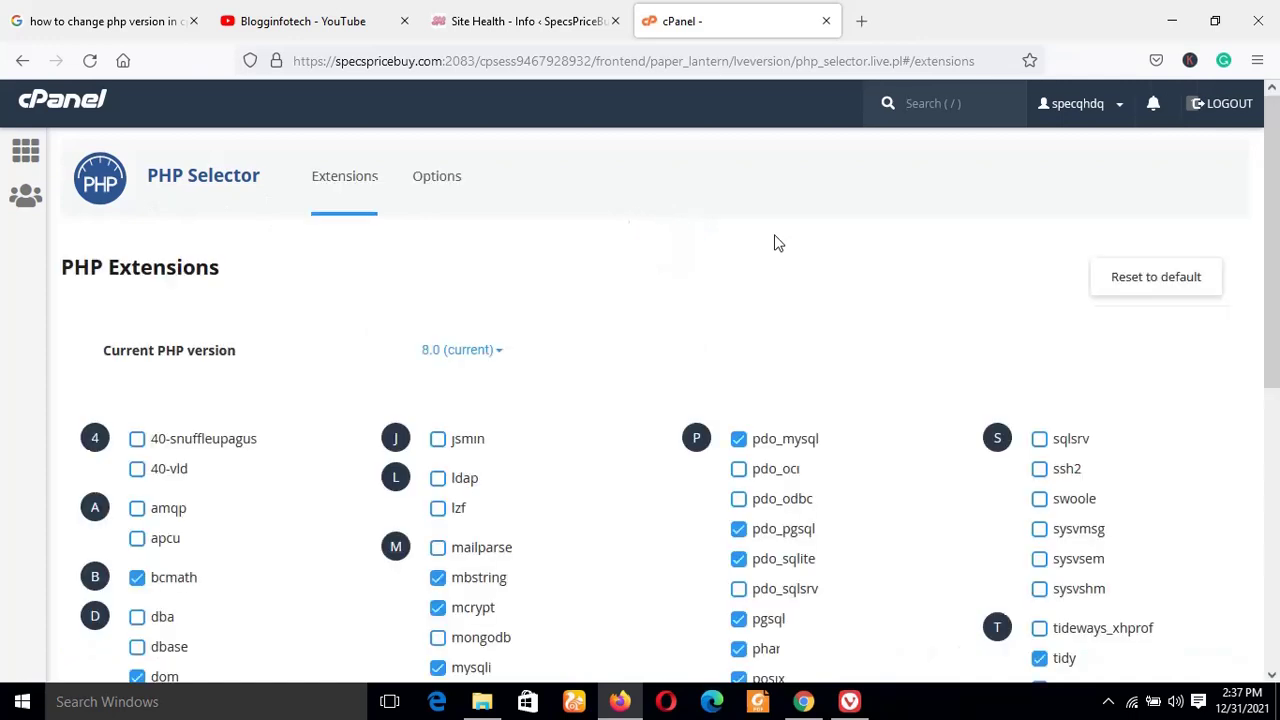
Step: Open the choices for the current PHP version and examine which versions are available, from the oldest to the newest
drag(1277, 284, 1276, 281)
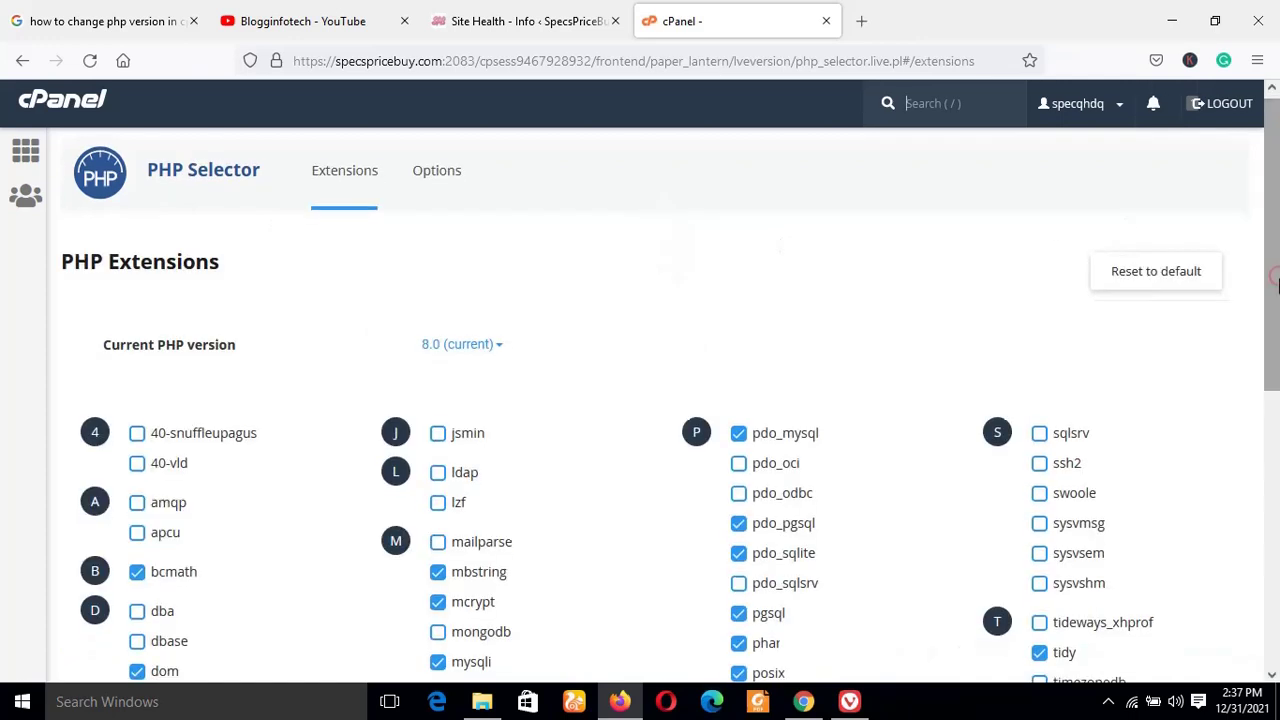
click(500, 346)
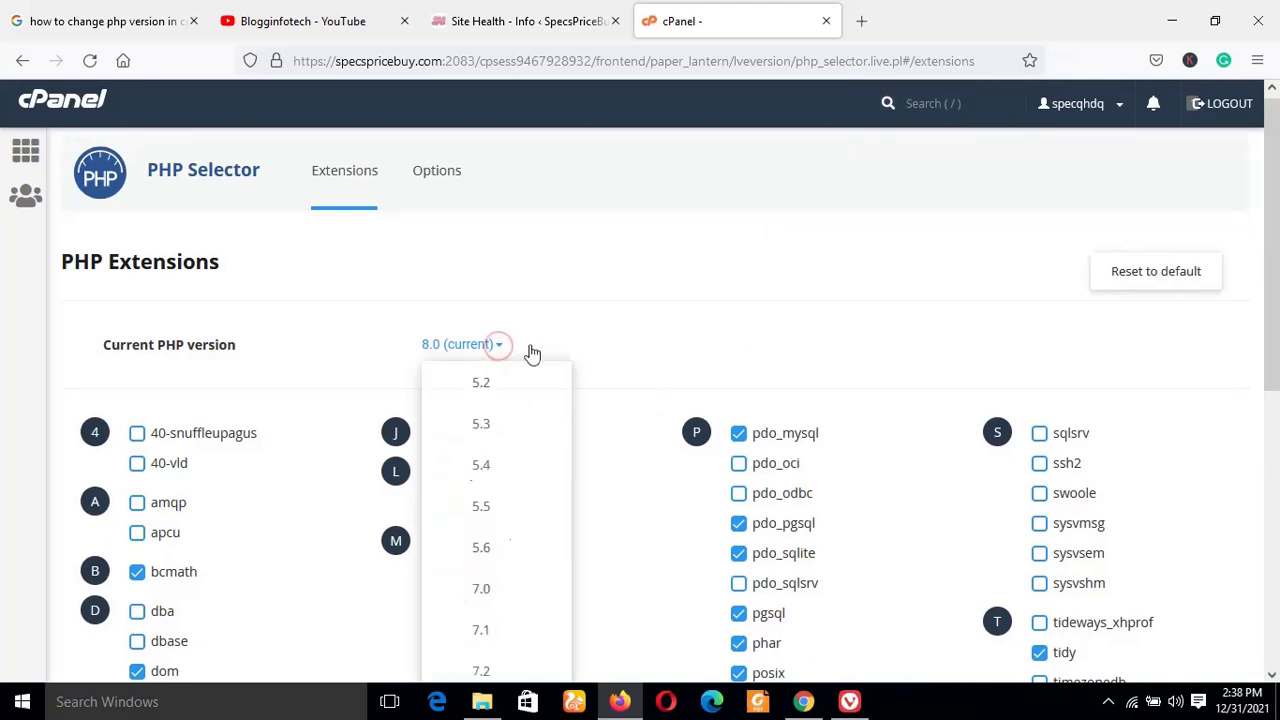
drag(1277, 276, 1277, 380)
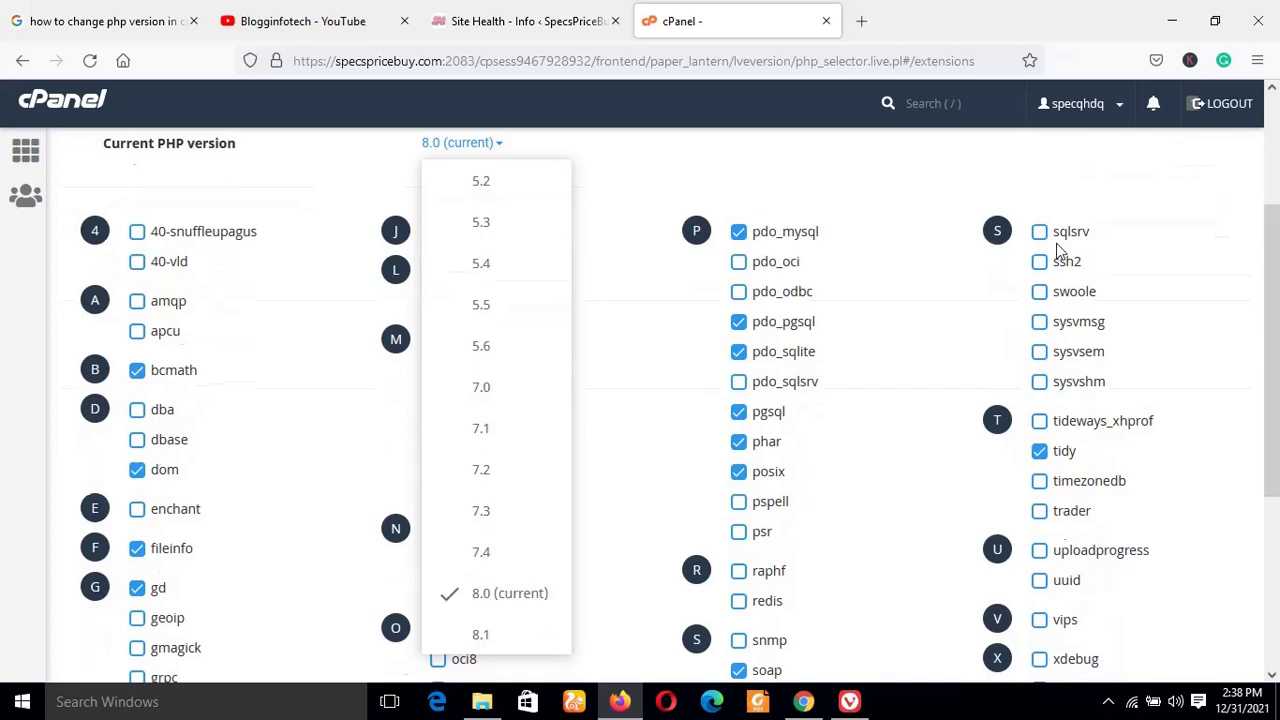
scroll(1278, 280, up, 1)
drag(1278, 280, 1278, 340)
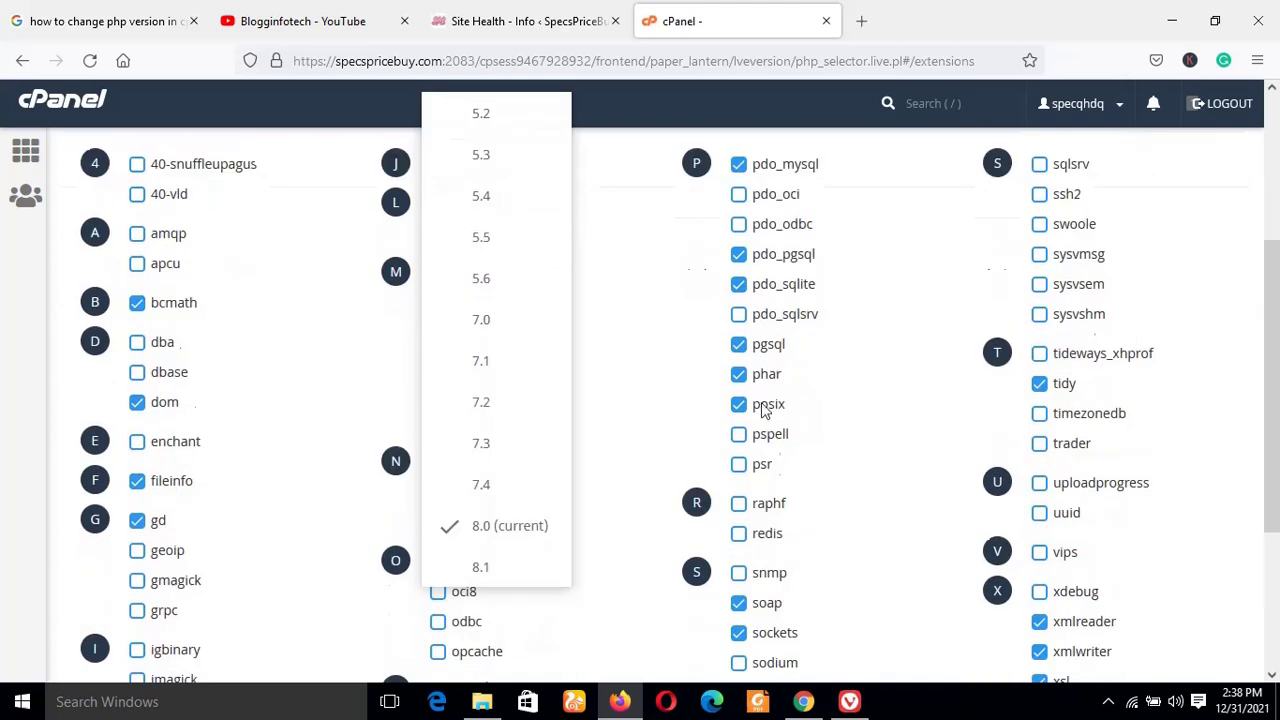
scroll(1277, 345, up, 1)
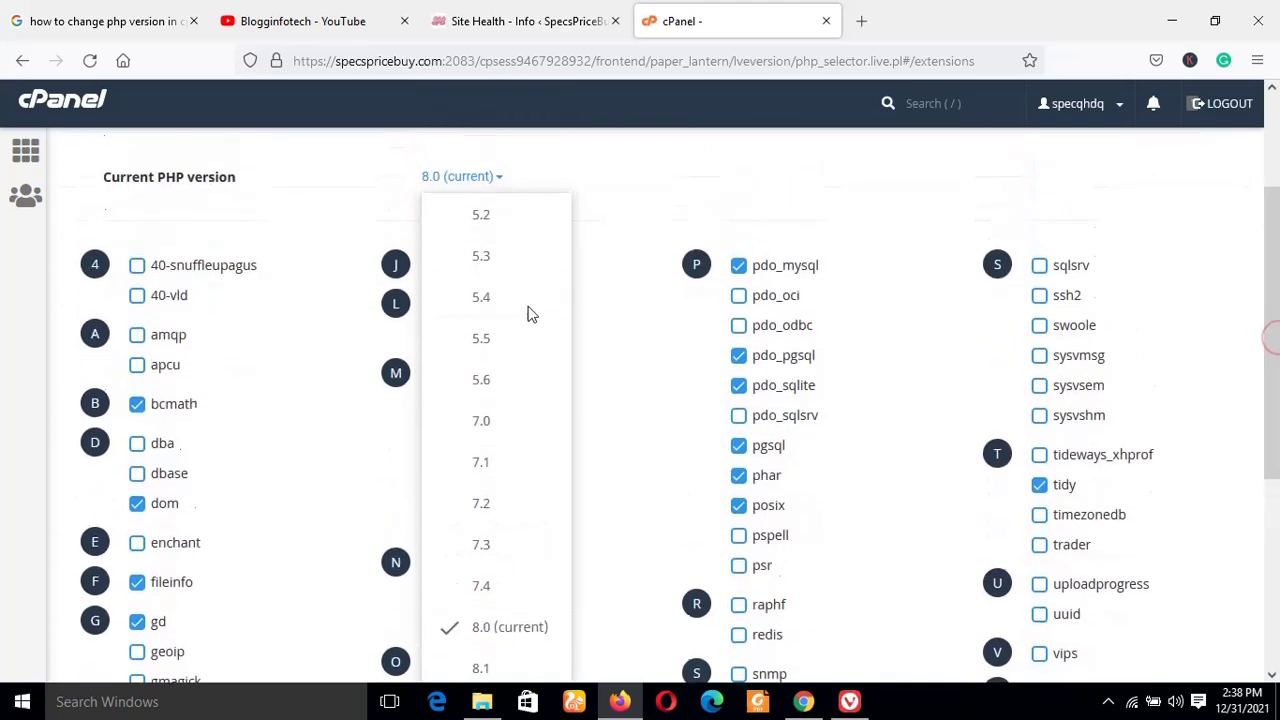
drag(1272, 433, 1272, 547)
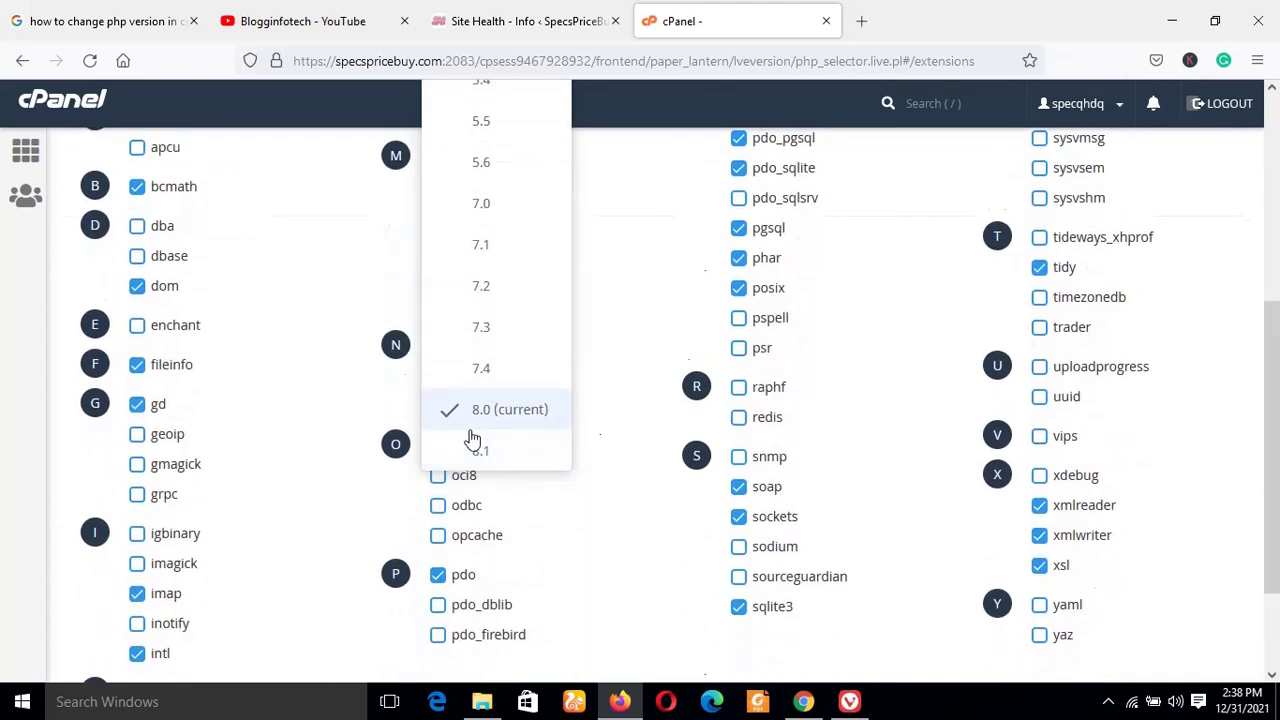
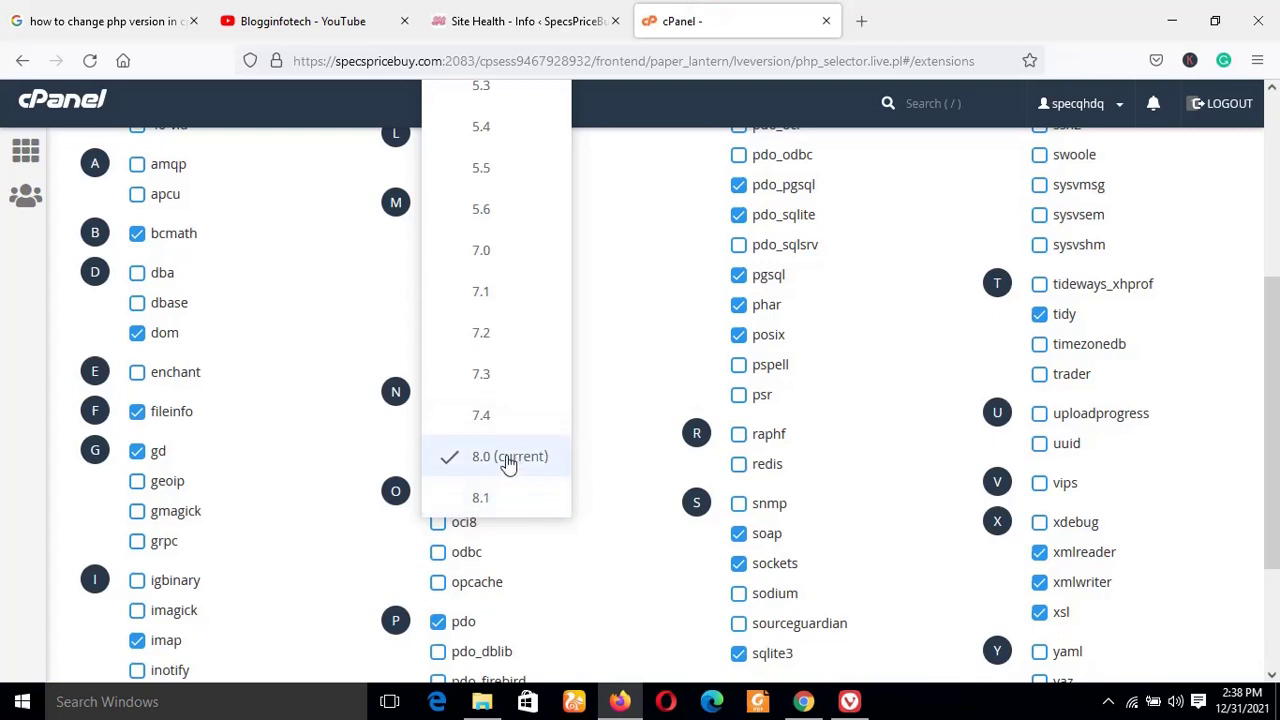
scroll(1278, 413, up, 2)
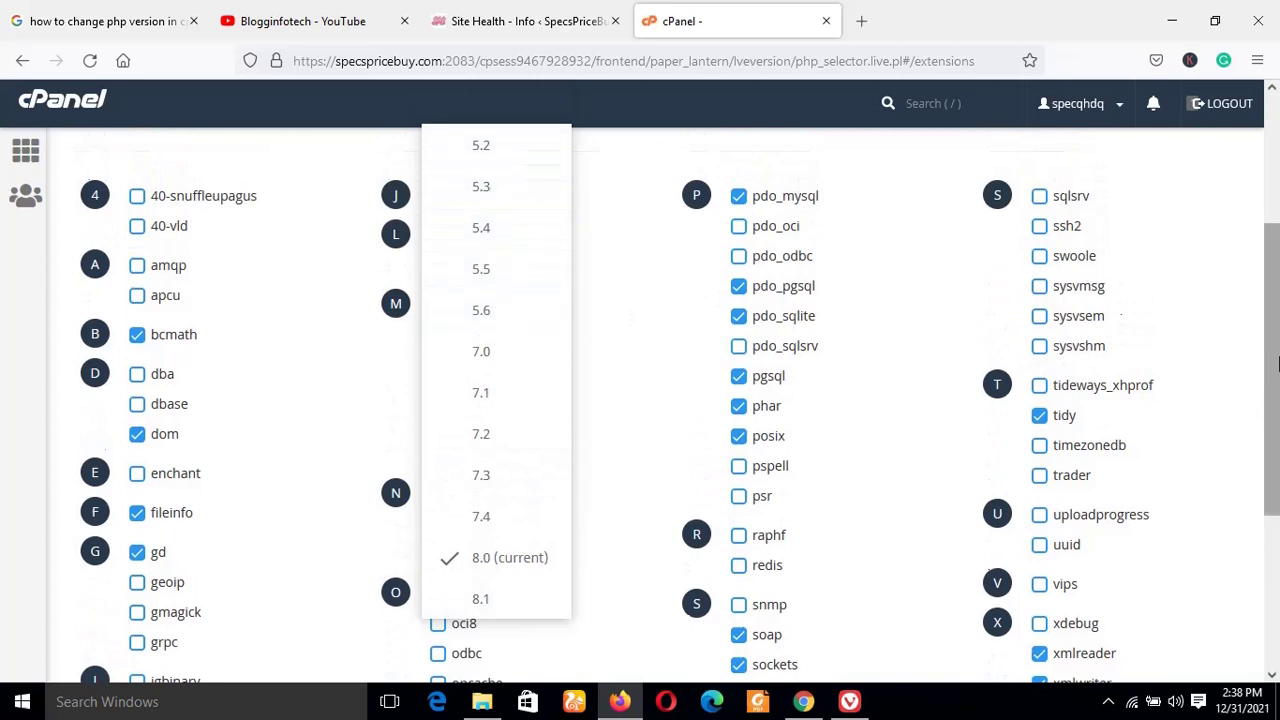
scroll(1278, 362, up, 3)
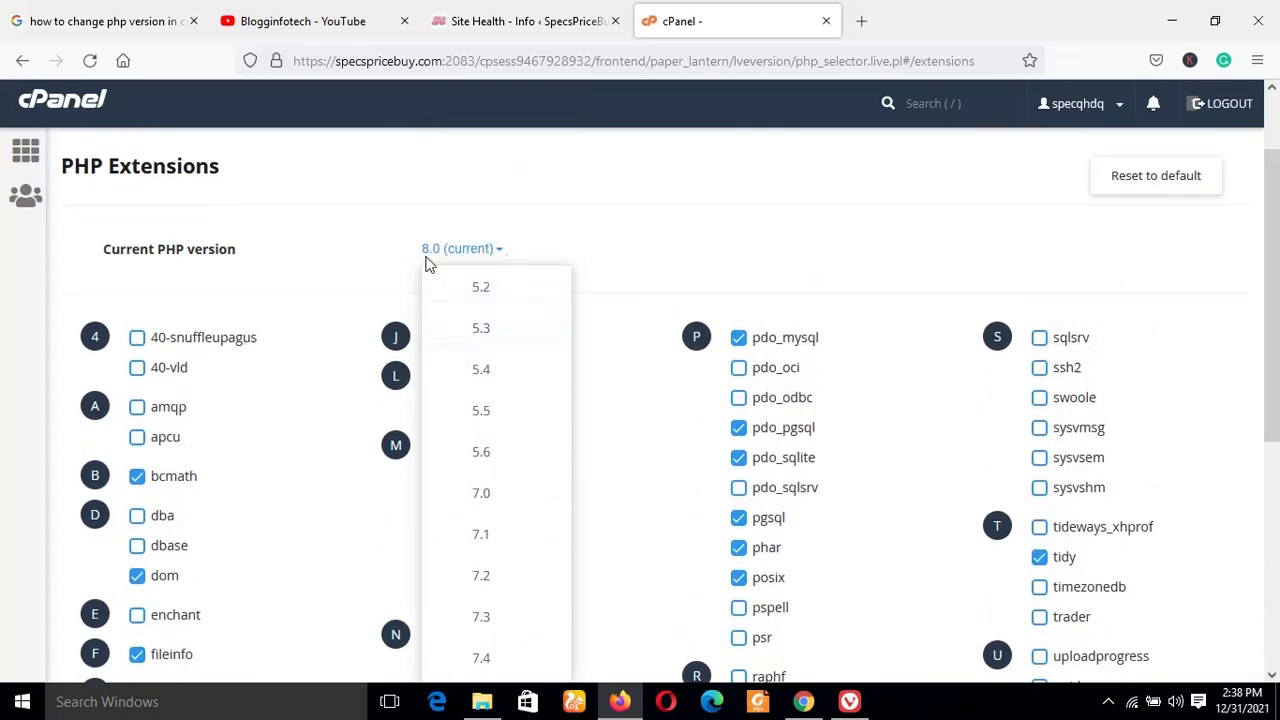
scroll(1272, 310, down, 1)
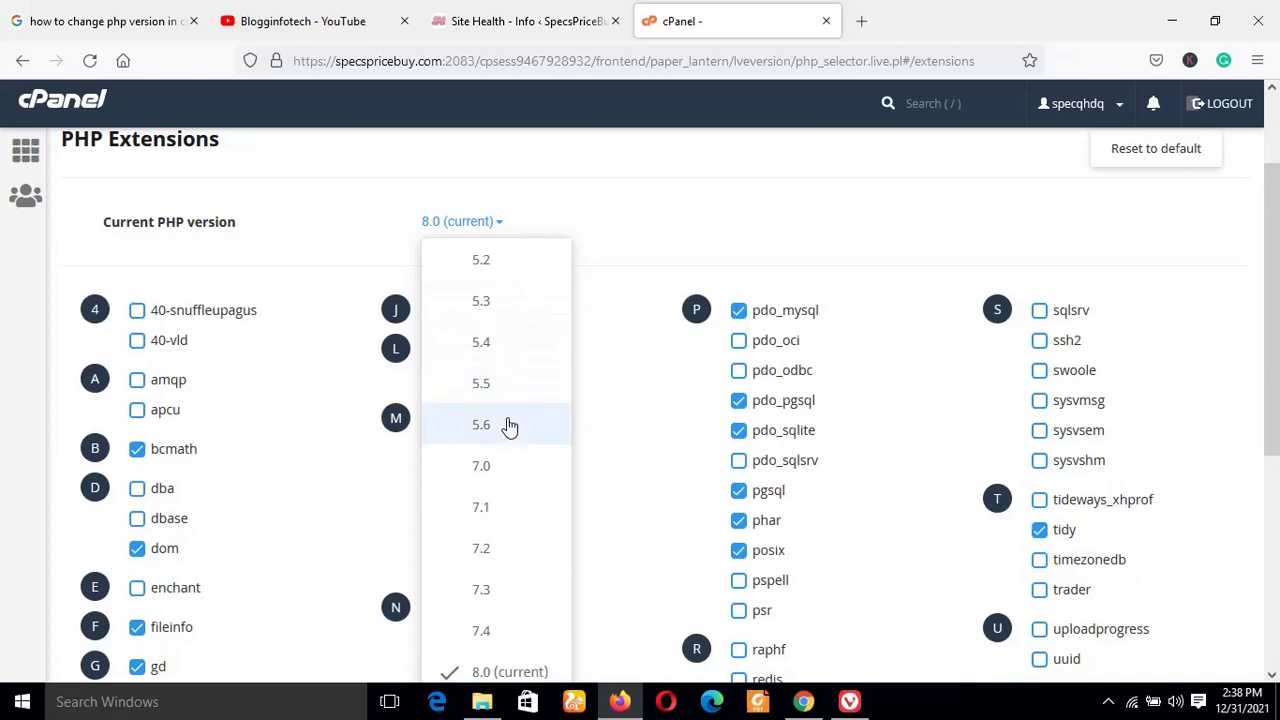
scroll(1278, 375, down, 3)
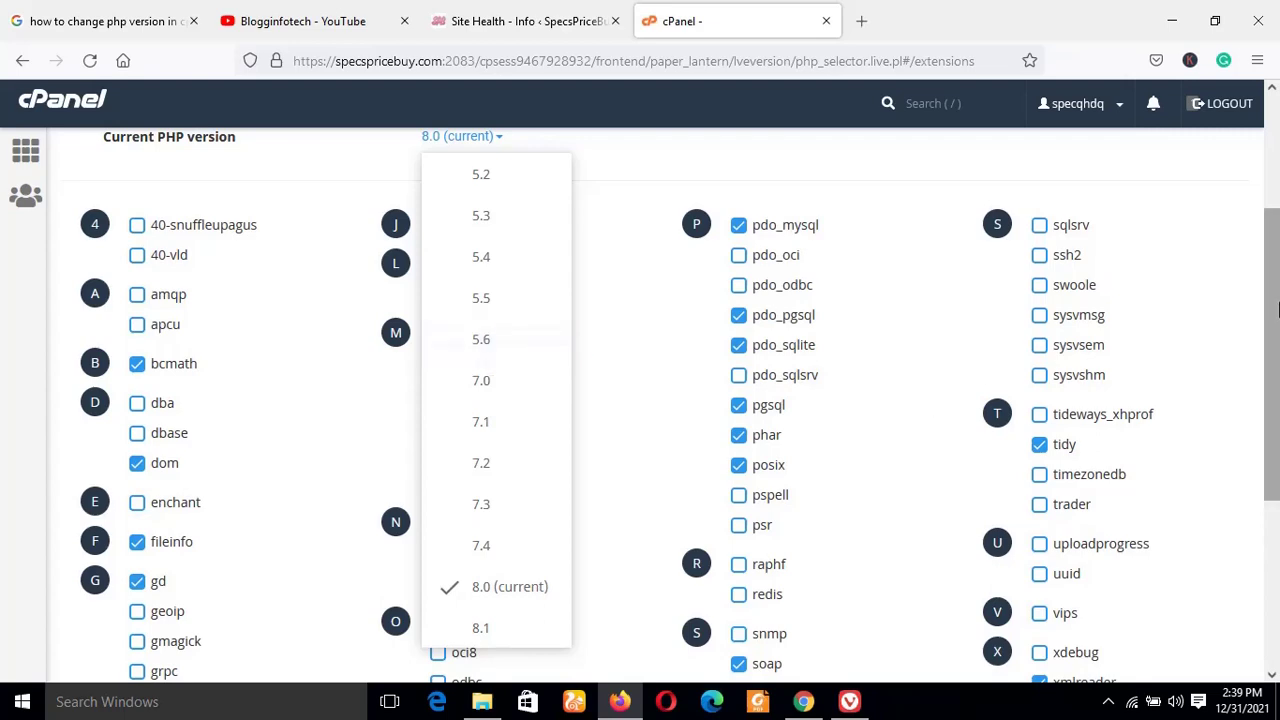
scroll(929, 403, down, 3)
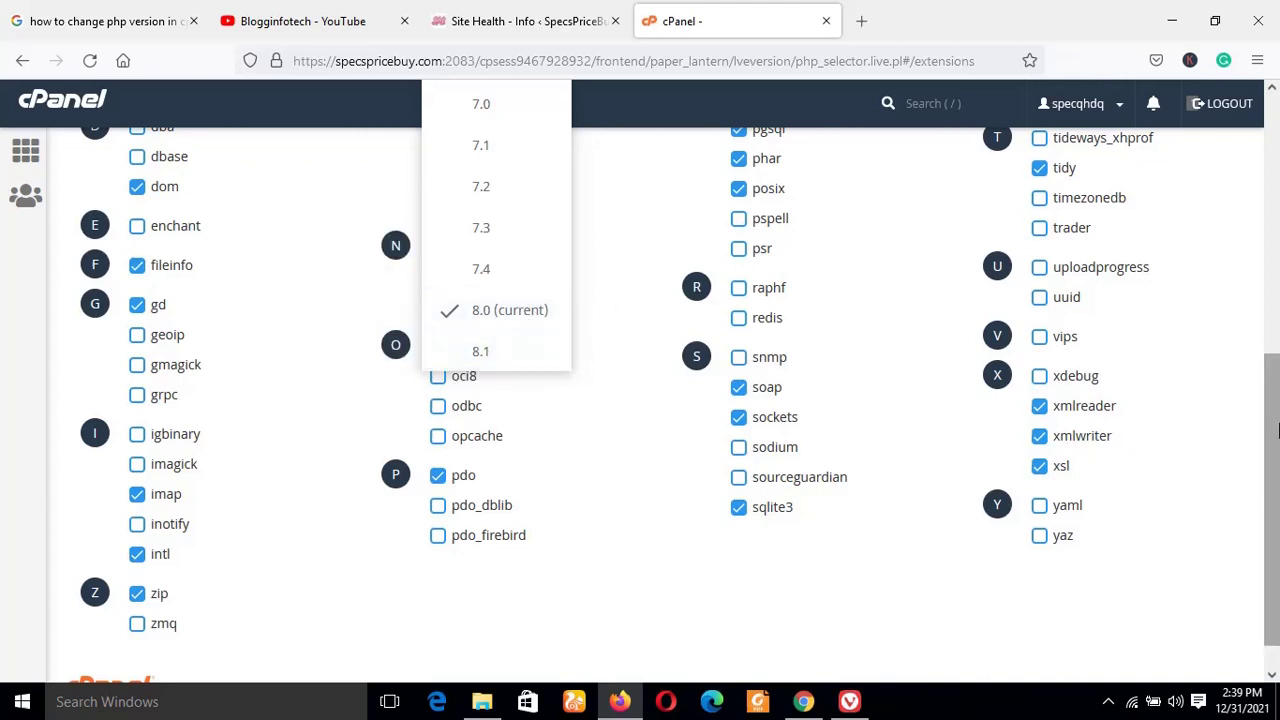
scroll(1277, 385, up, 2)
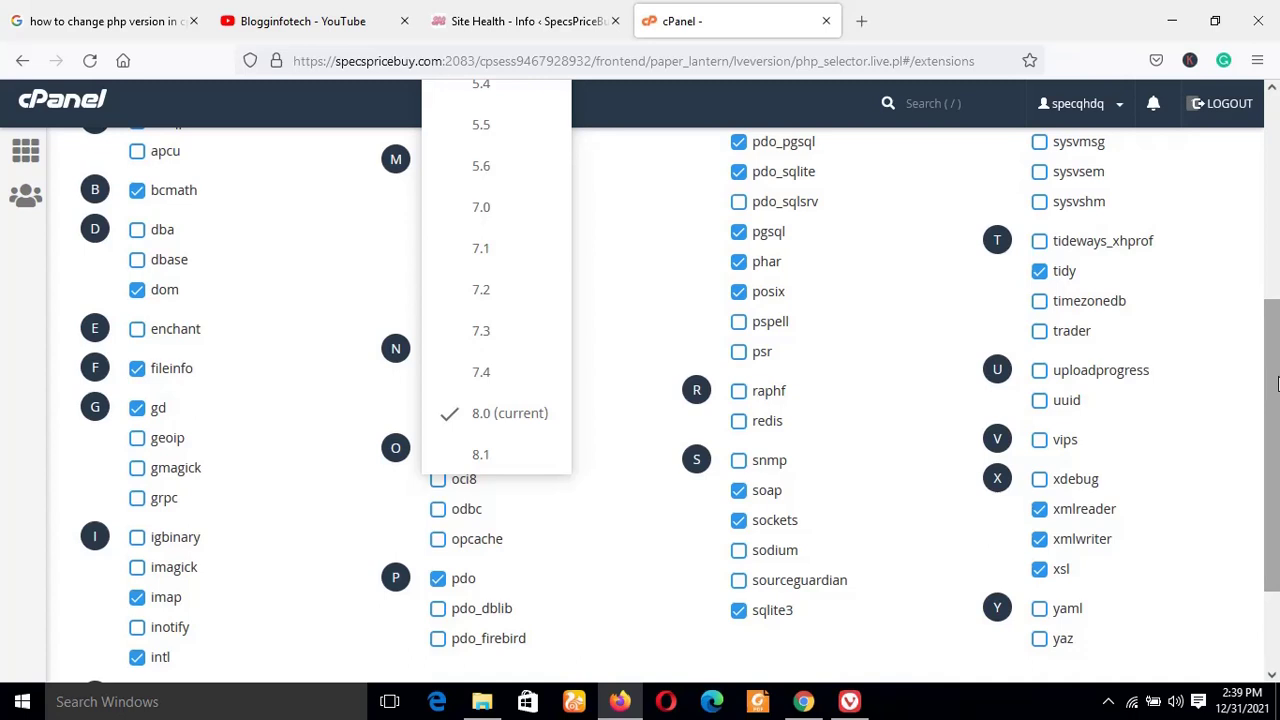
scroll(1238, 398, up, 2)
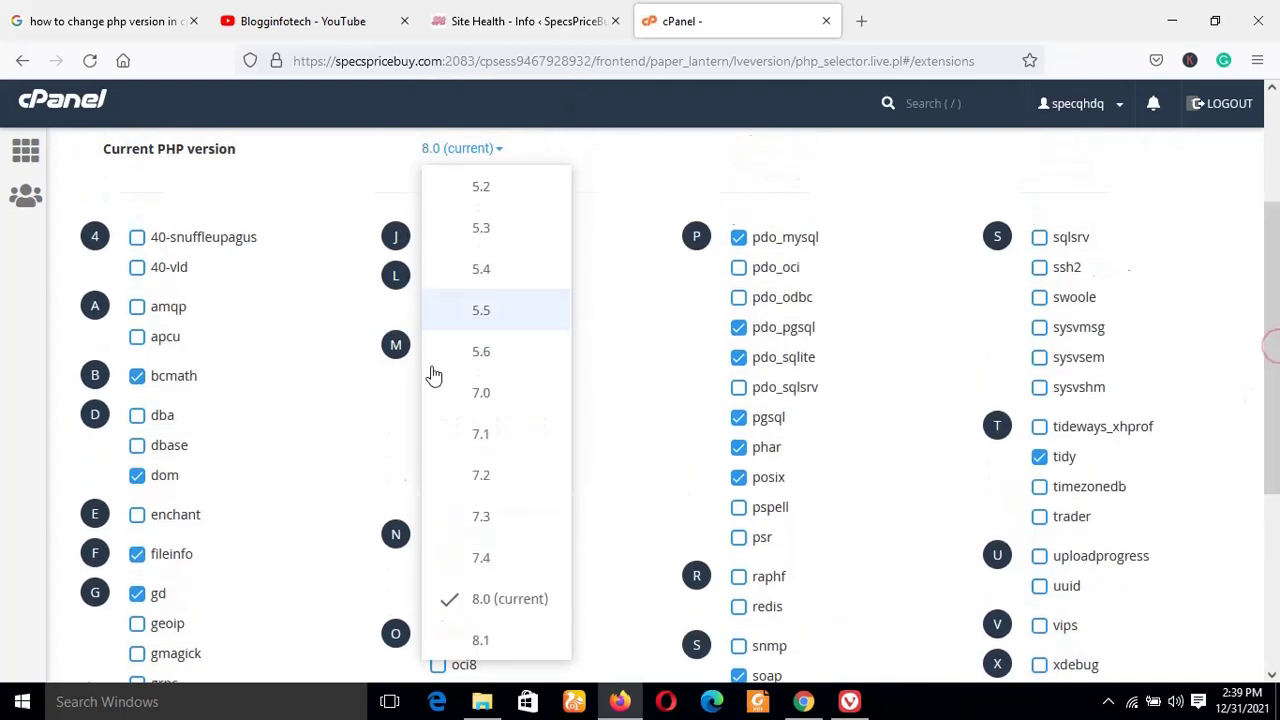
drag(1274, 372, 1277, 316)
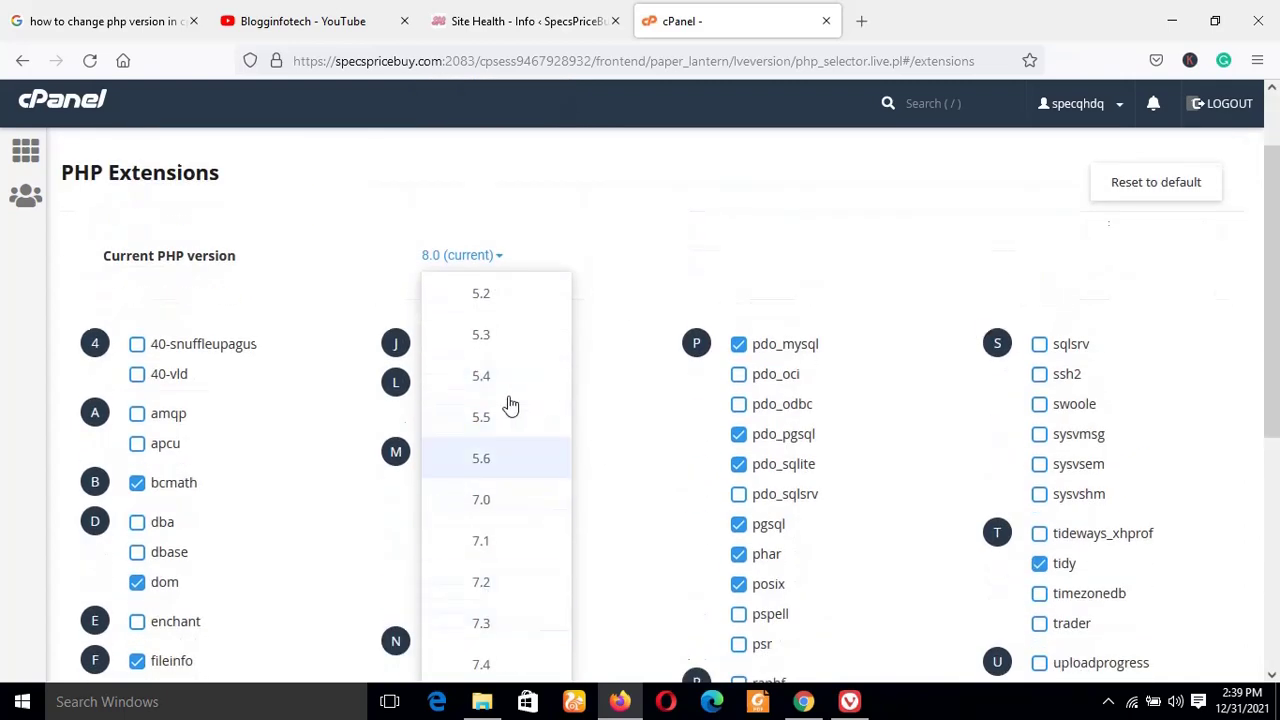
Step: Close the PHP version choices without picking one and look over the PHP extensions and their enabled states
click(674, 254)
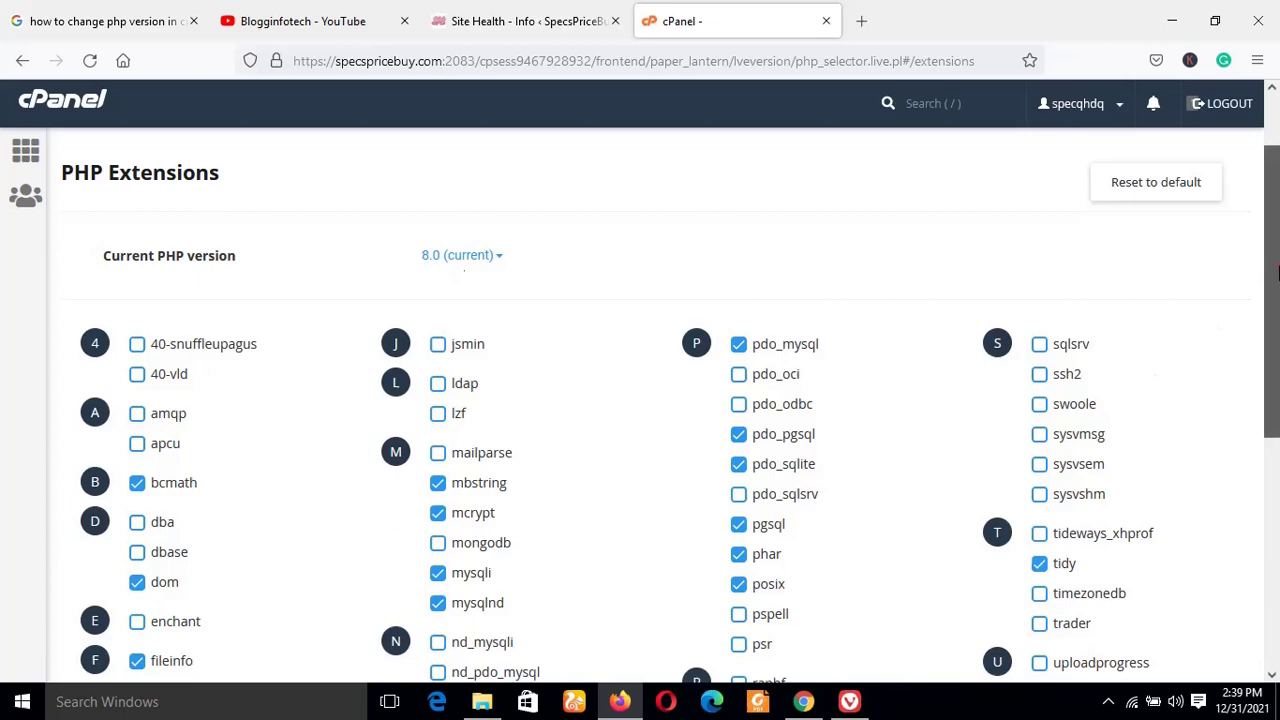
drag(1276, 272, 1276, 397)
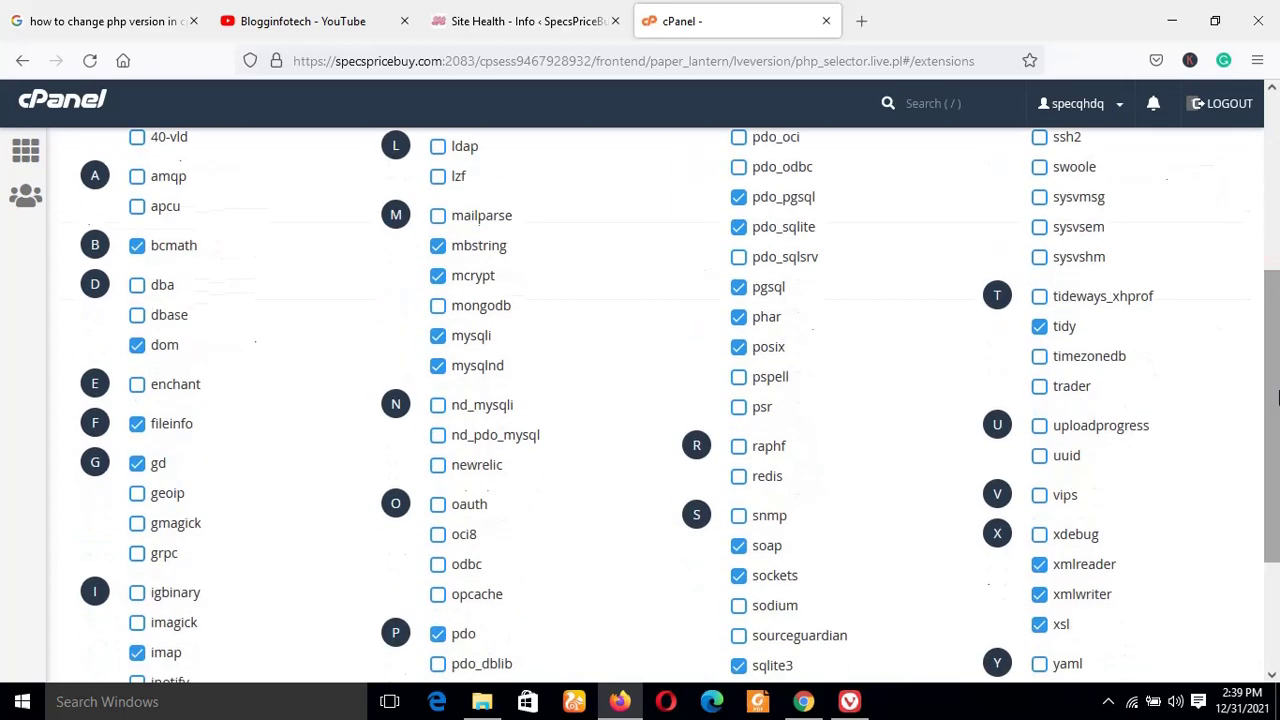
drag(1276, 397, 1276, 305)
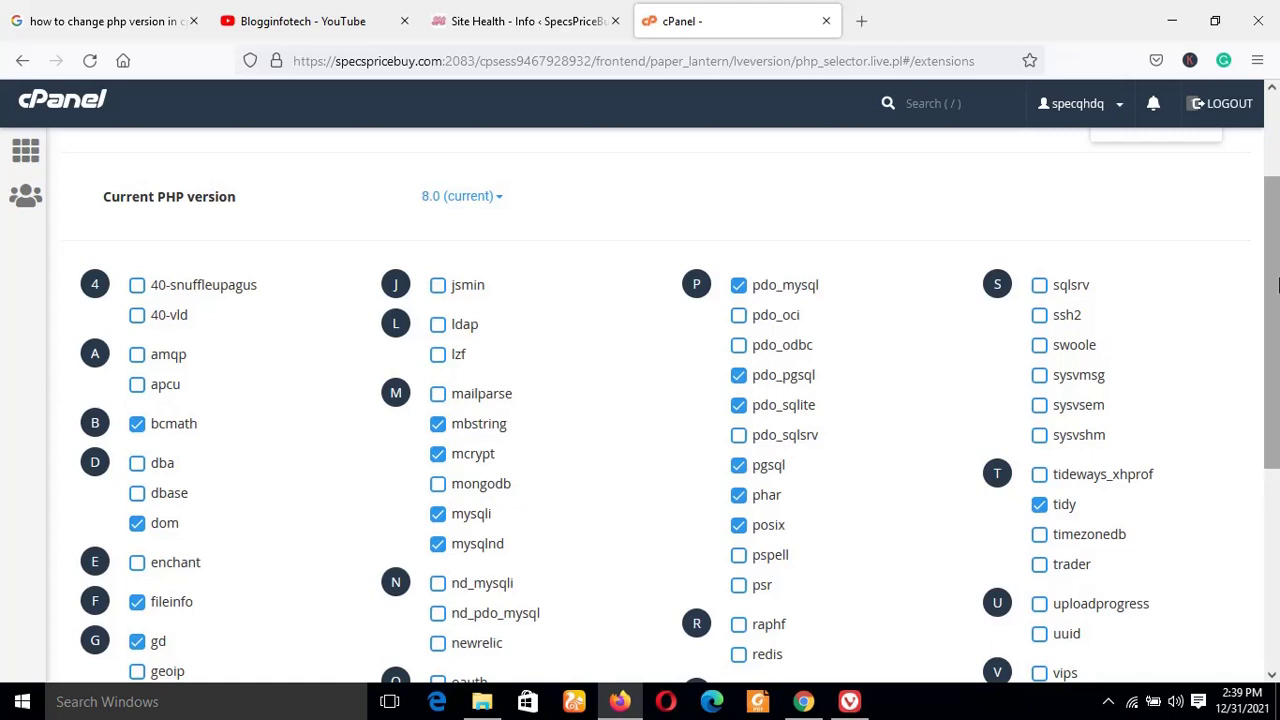
Step: Recheck the site's Site Health server info, leave the PHP Selector and return to the cPanel main page
drag(1276, 272, 1276, 188)
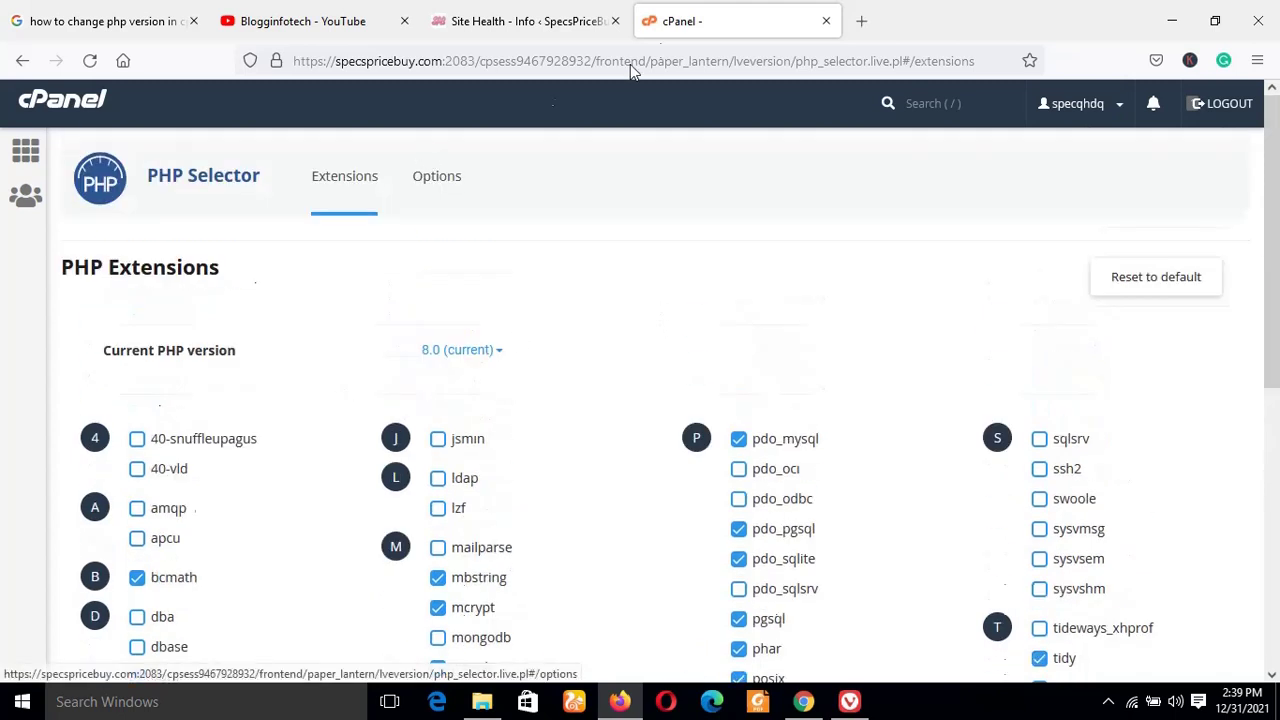
mouse_move(1276, 124)
mouse_down()
mouse_move(1276, 232)
mouse_move(1276, 138)
mouse_up()
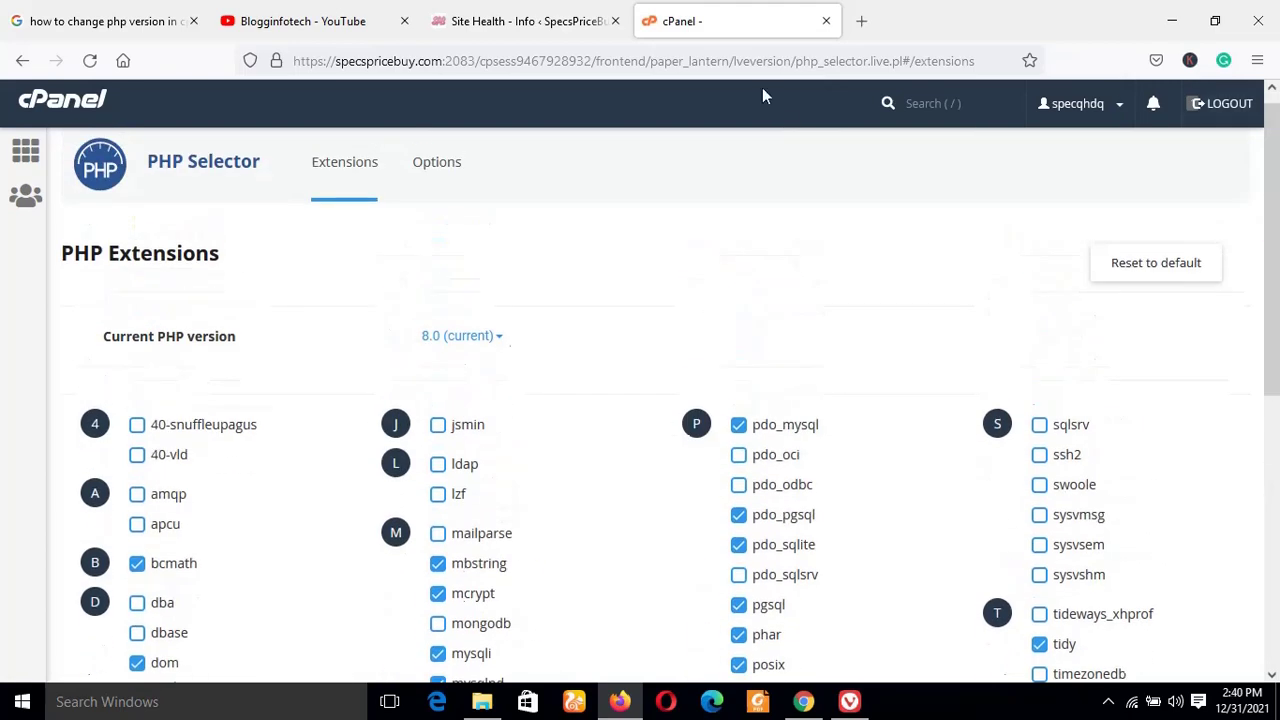
click(502, 24)
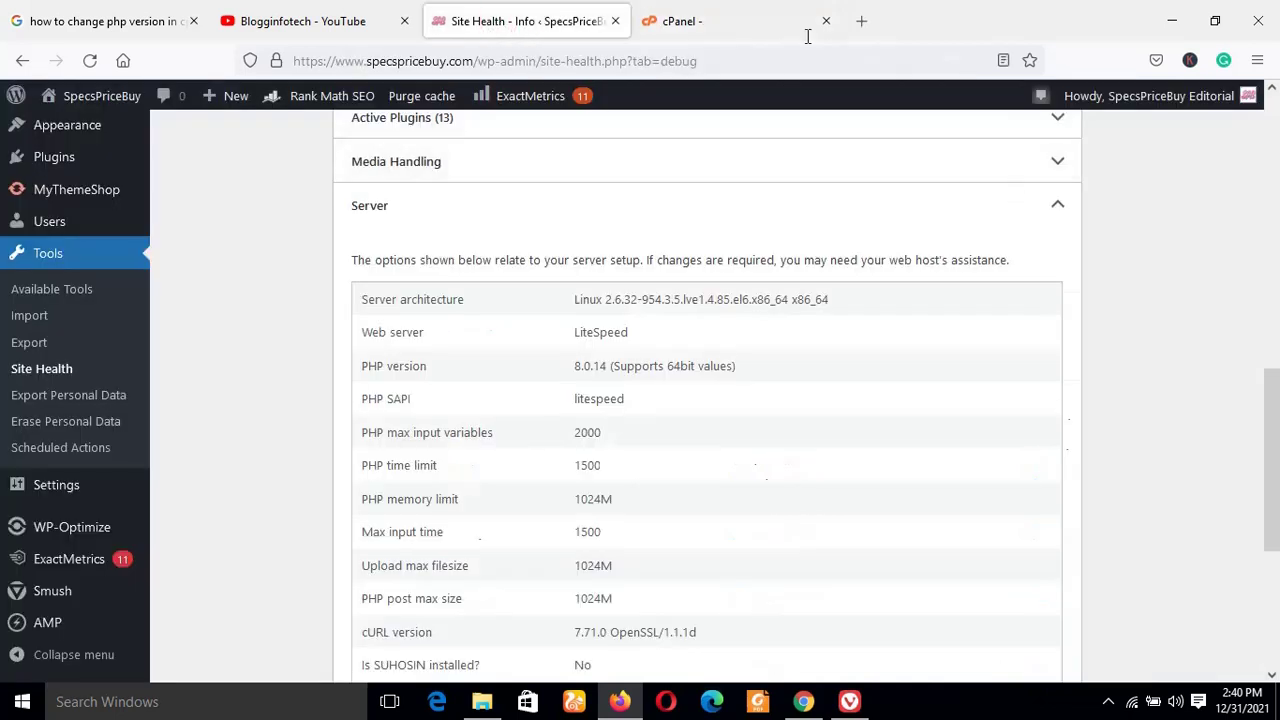
click(715, 18)
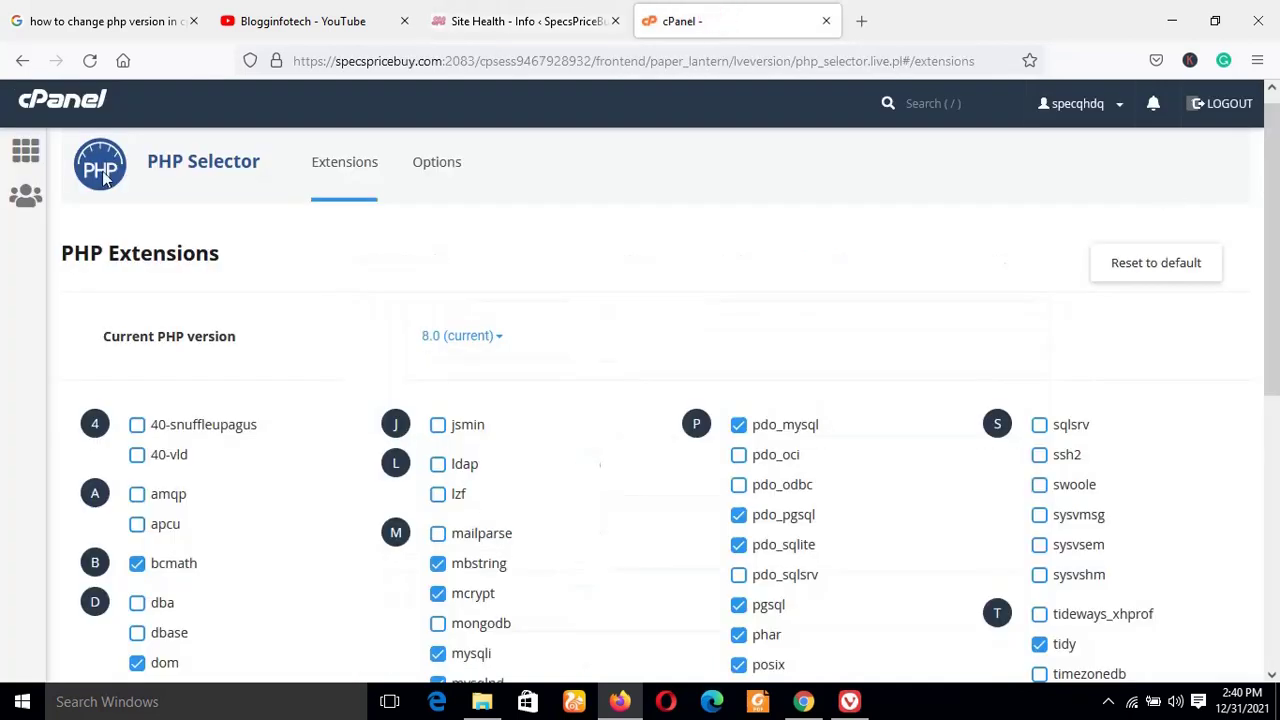
click(70, 120)
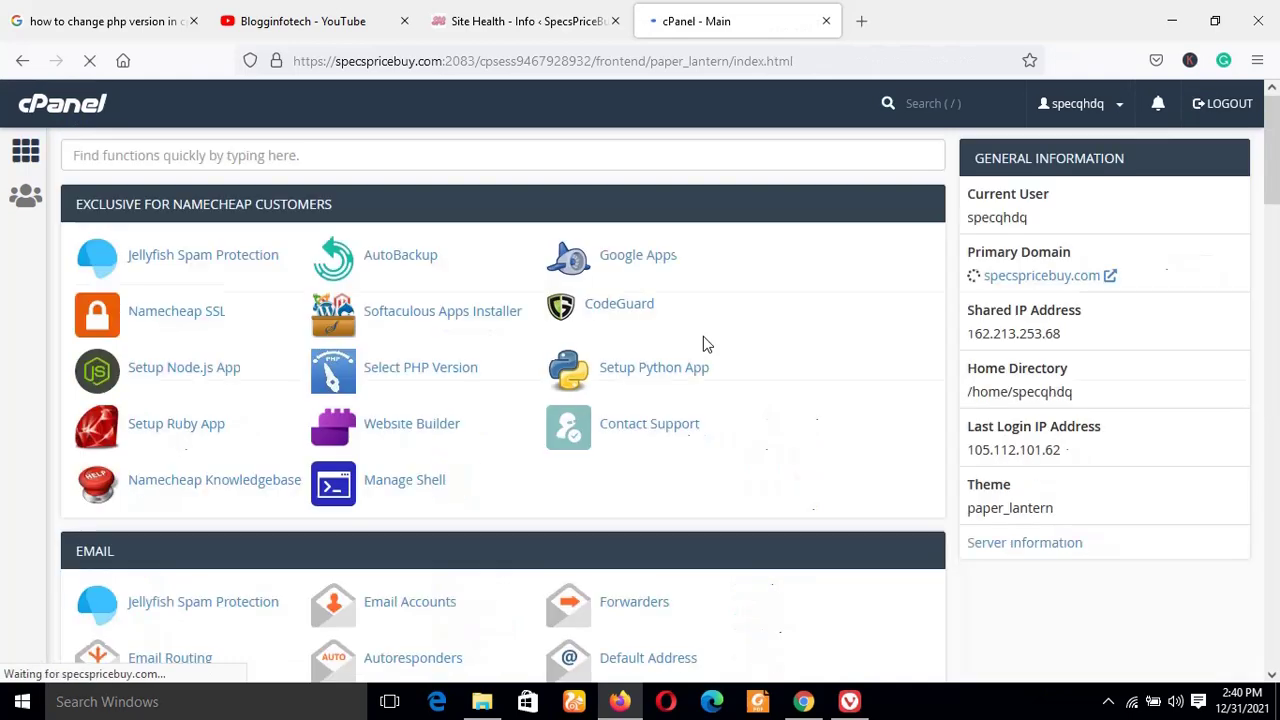
mouse_move(1273, 185)
mouse_down()
mouse_move(1273, 289)
mouse_move(1274, 188)
mouse_up()
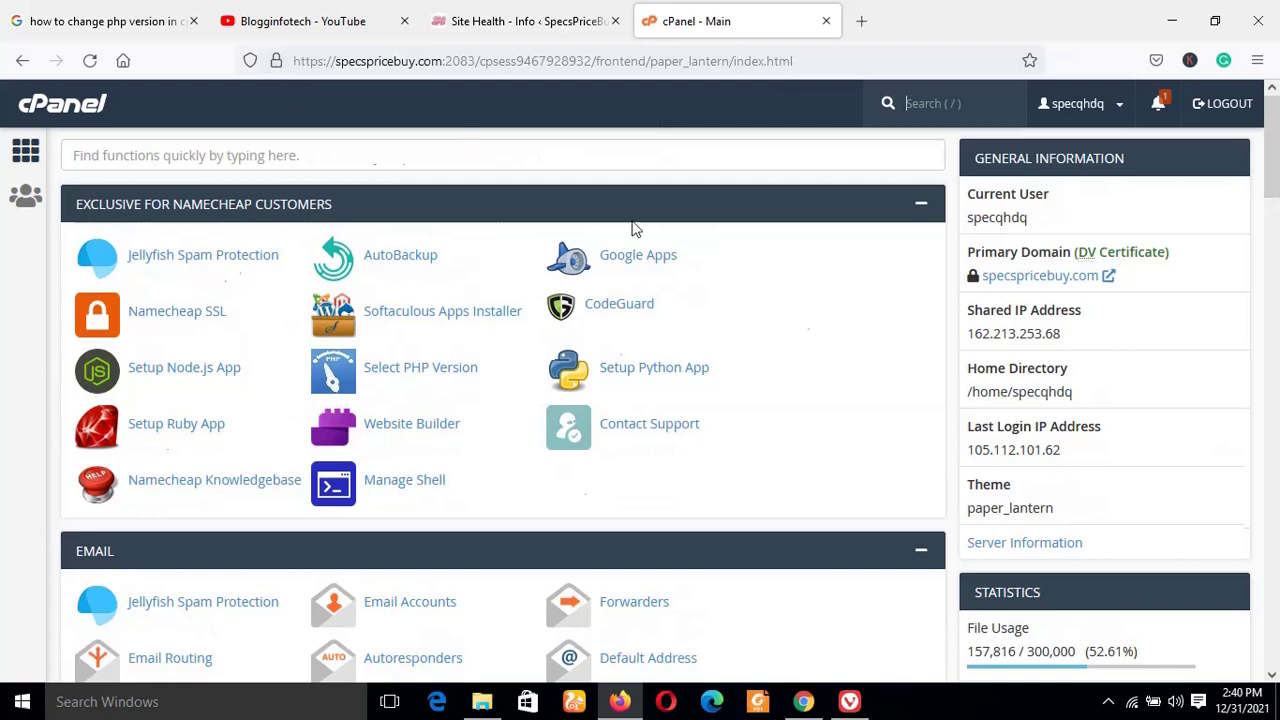
drag(1276, 130, 1274, 88)
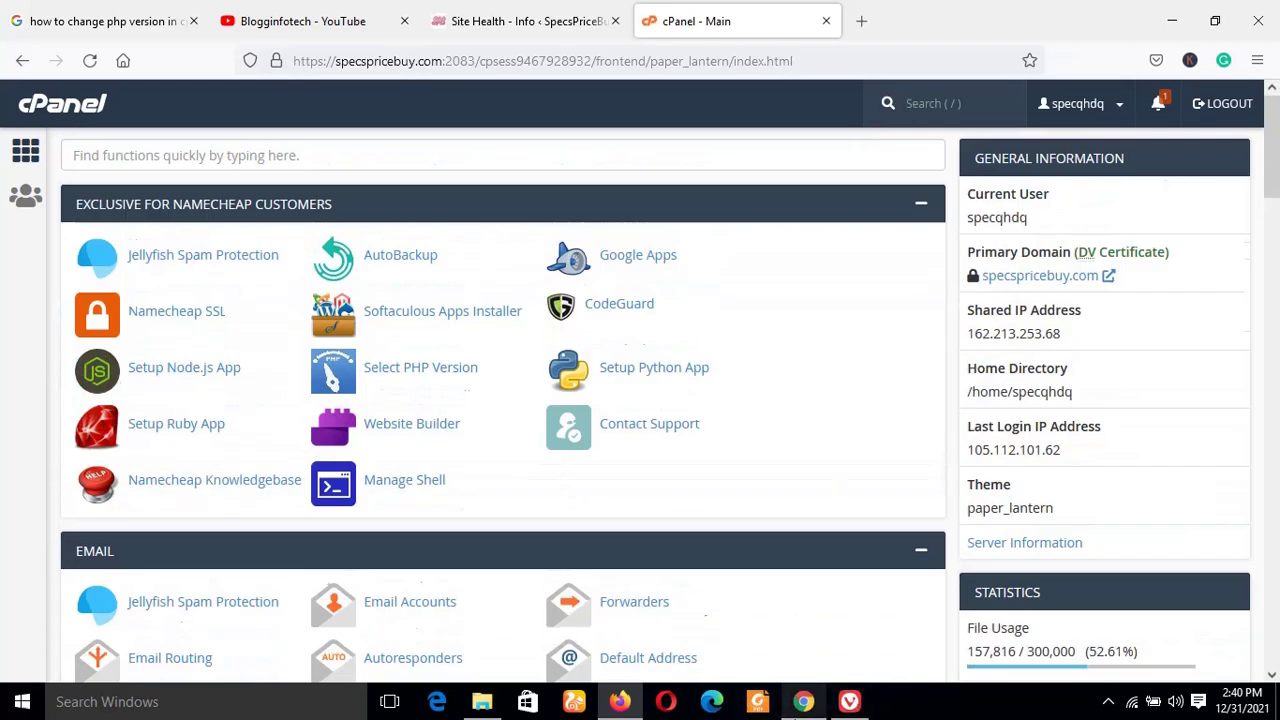
Step: Switch to Chrome and check the Blogginfotech site's PHP version in the Server section of its Site Health info
click(805, 703)
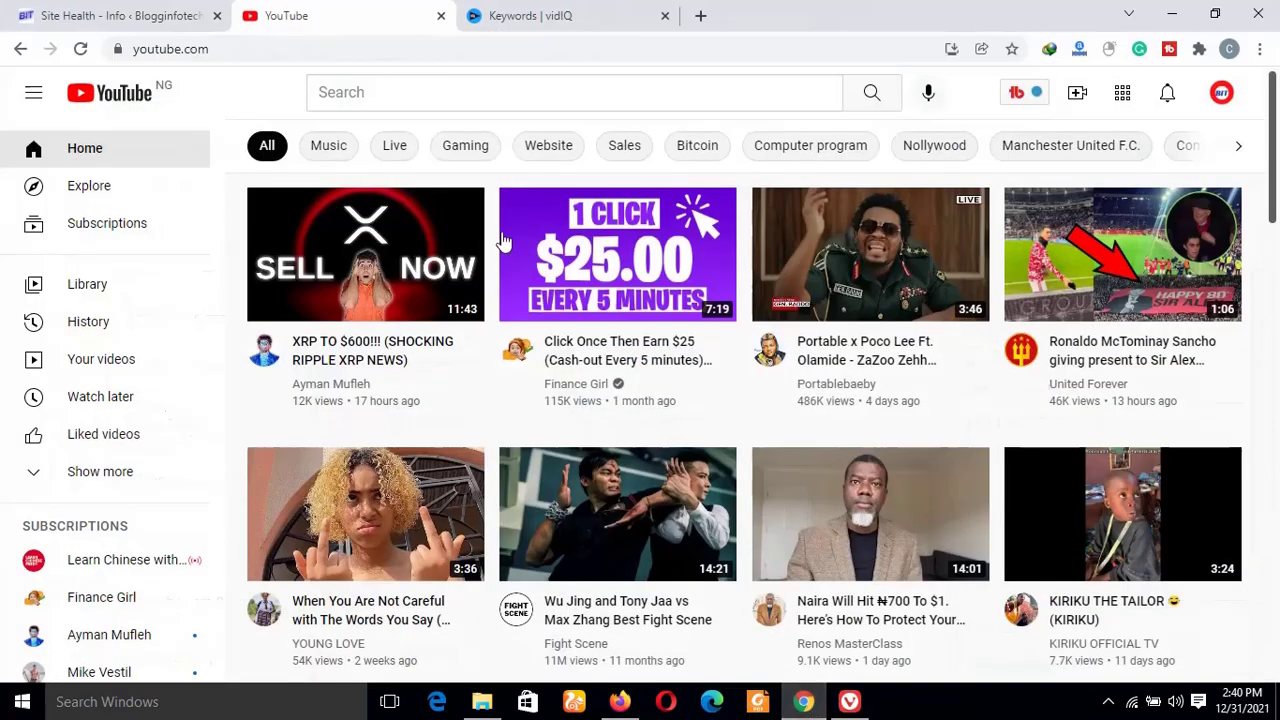
click(141, 22)
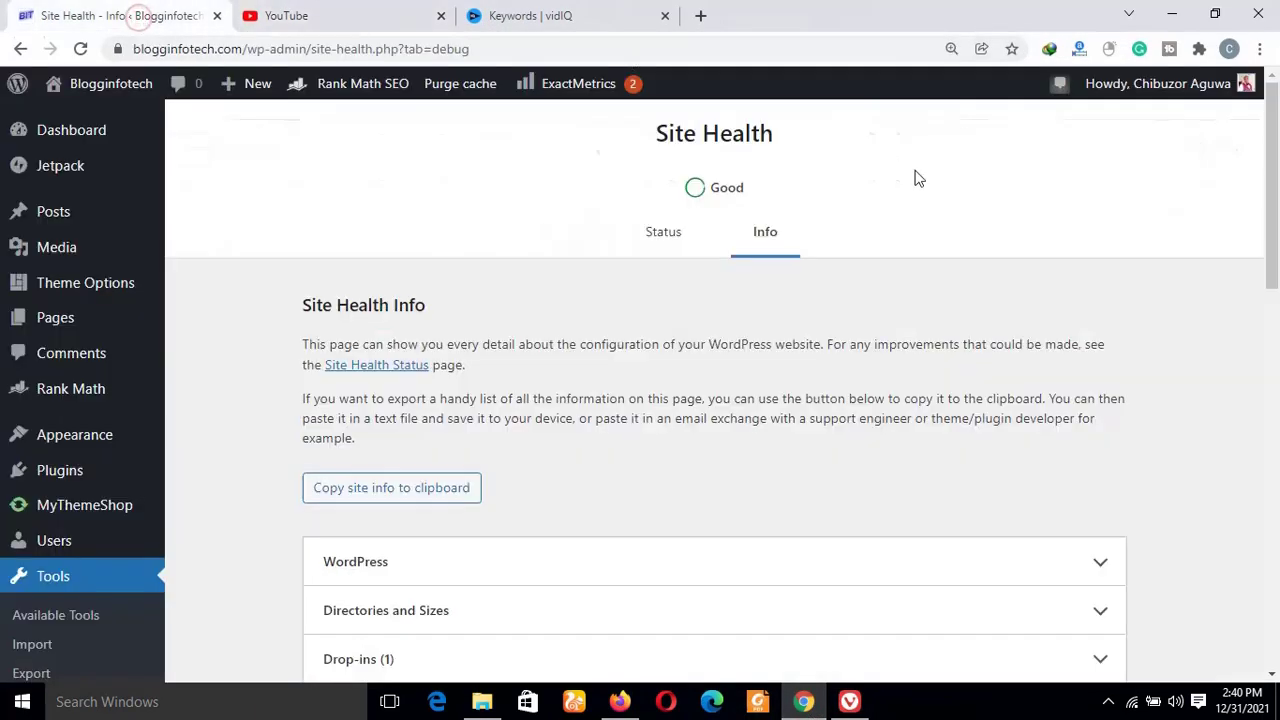
drag(1275, 222, 1277, 458)
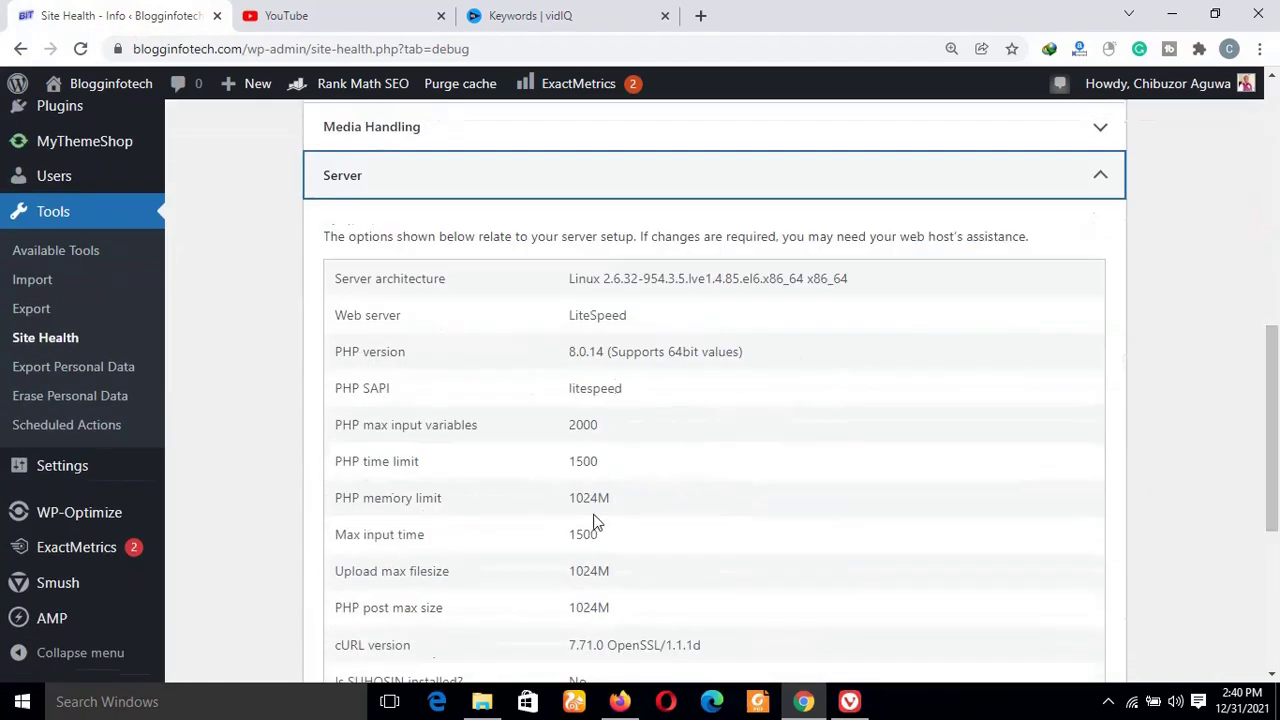
double_click(576, 353)
click(576, 360)
double_click(578, 353)
click(609, 356)
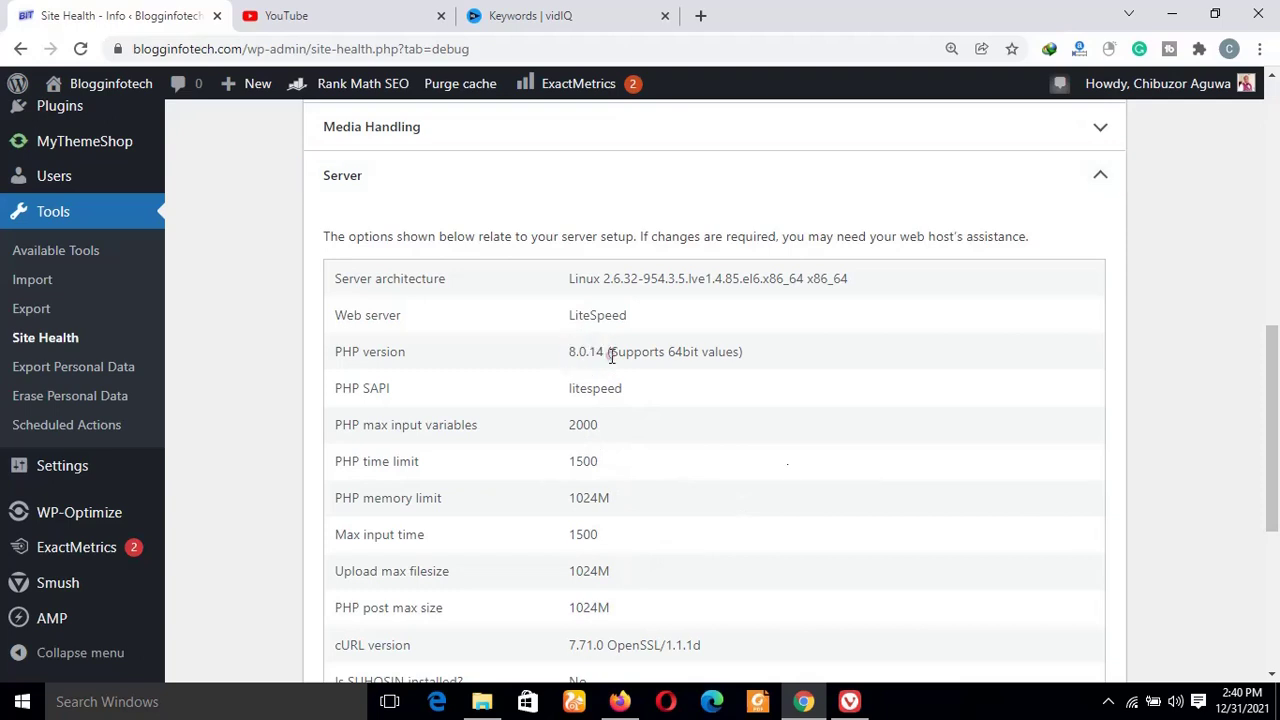
click(753, 440)
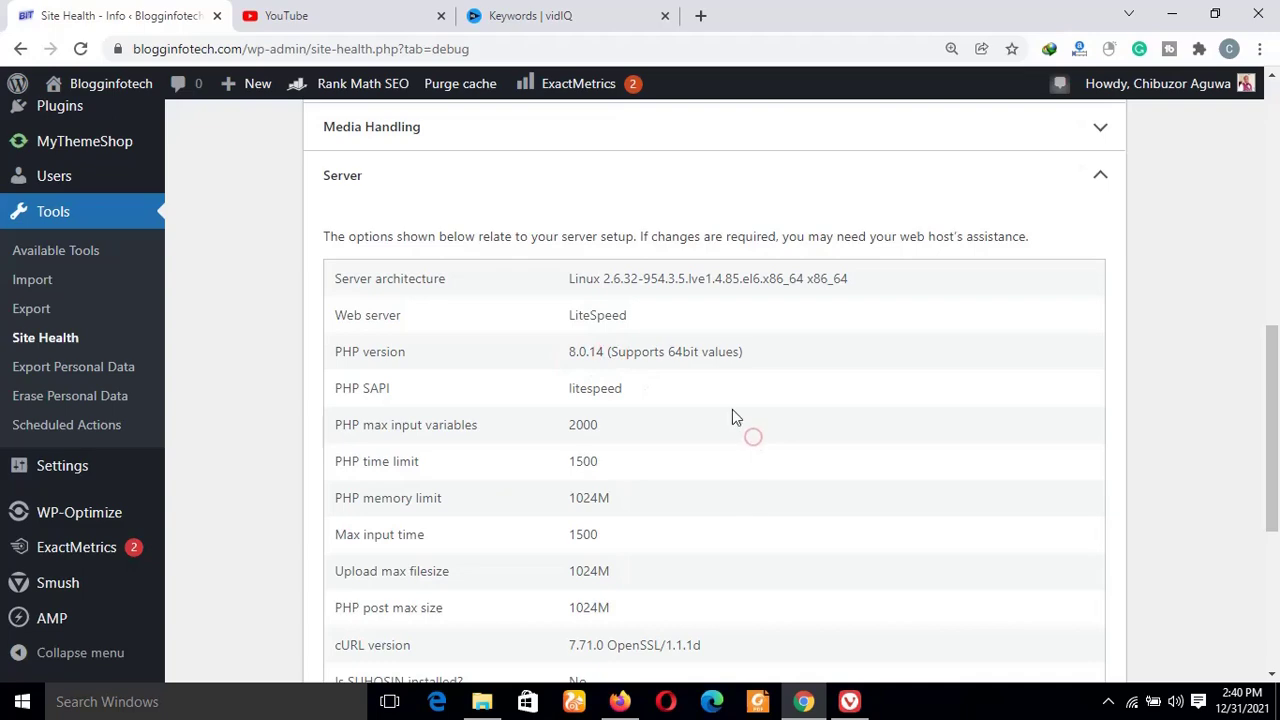
Step: Switch back to Firefox and compare the PHP version in the SpecsPriceBuy site's Site Health server info
click(621, 702)
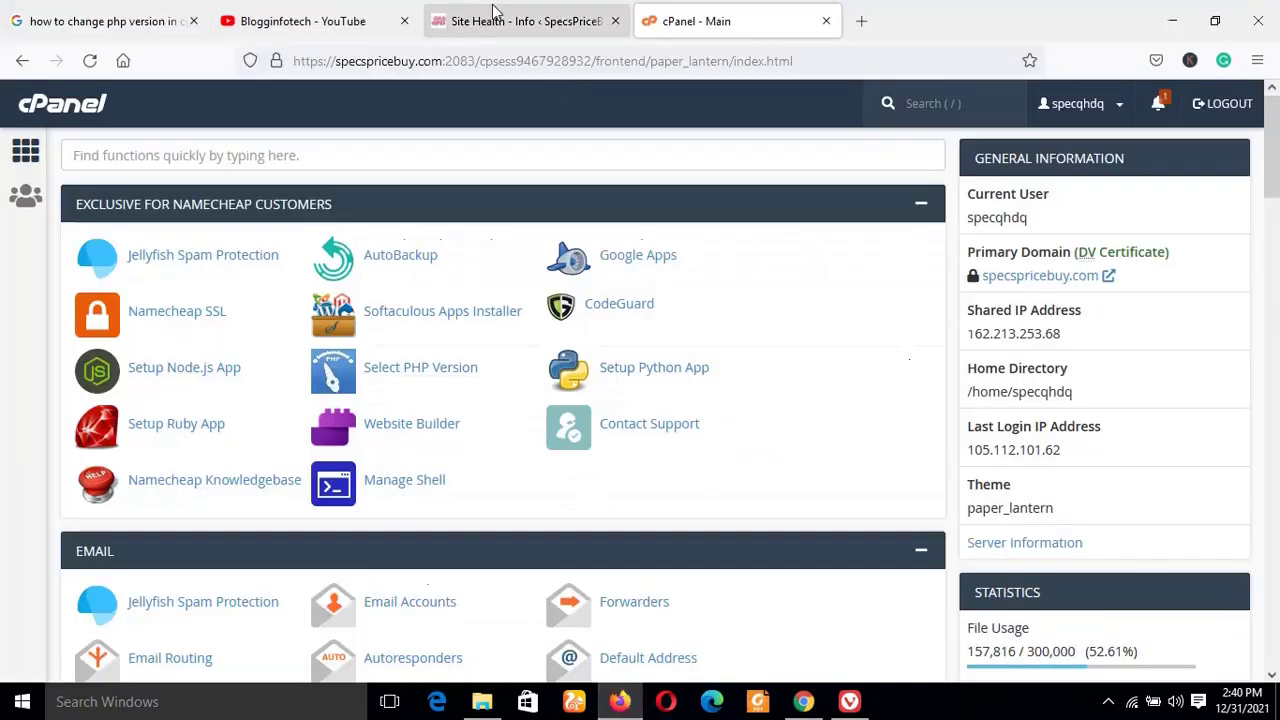
click(493, 10)
drag(1273, 395, 1273, 397)
drag(575, 315, 612, 311)
click(905, 430)
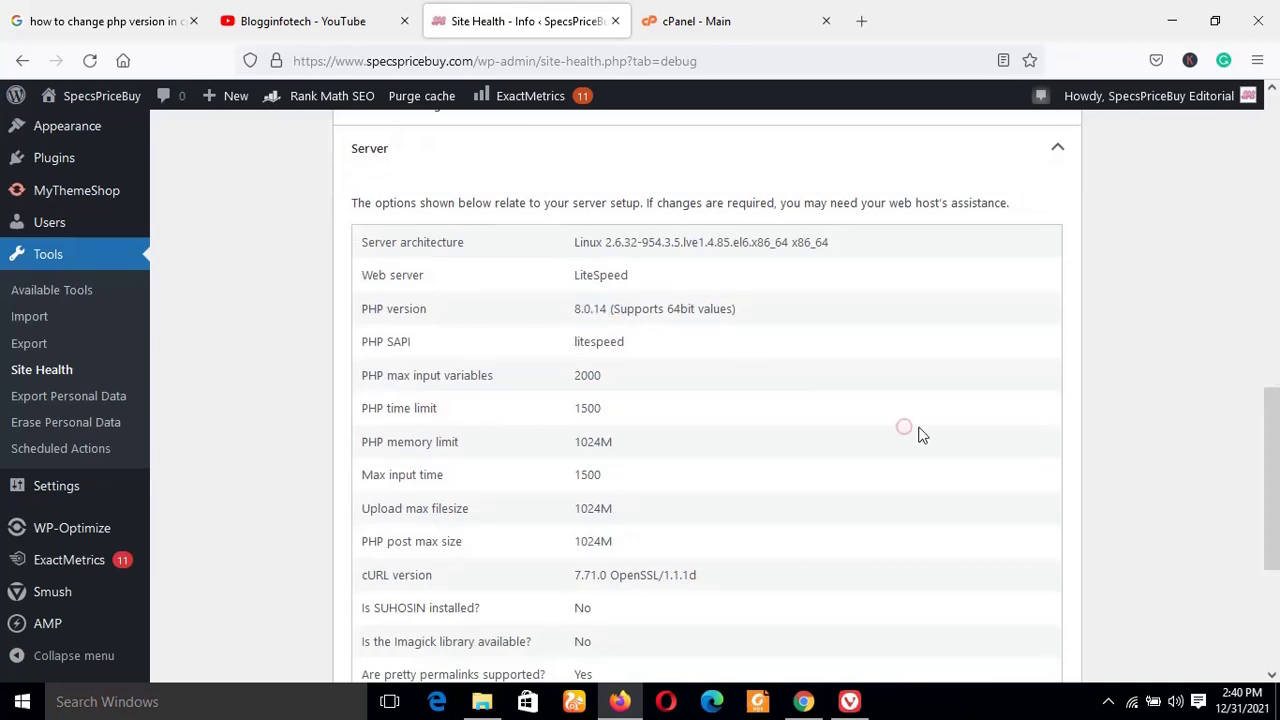
scroll(1277, 475, up, 3)
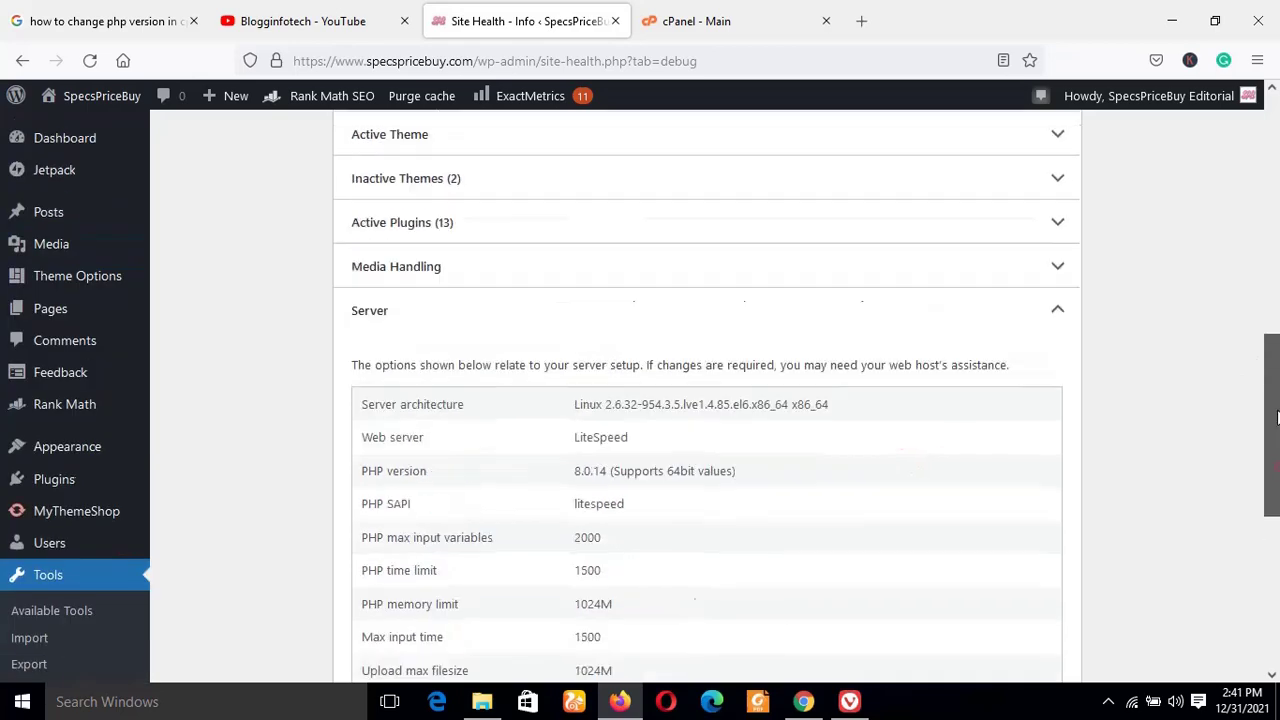
Step: Look over the cPanel main page, from the Namecheap tools to the Files and Databases sections and the usage statistics
click(738, 16)
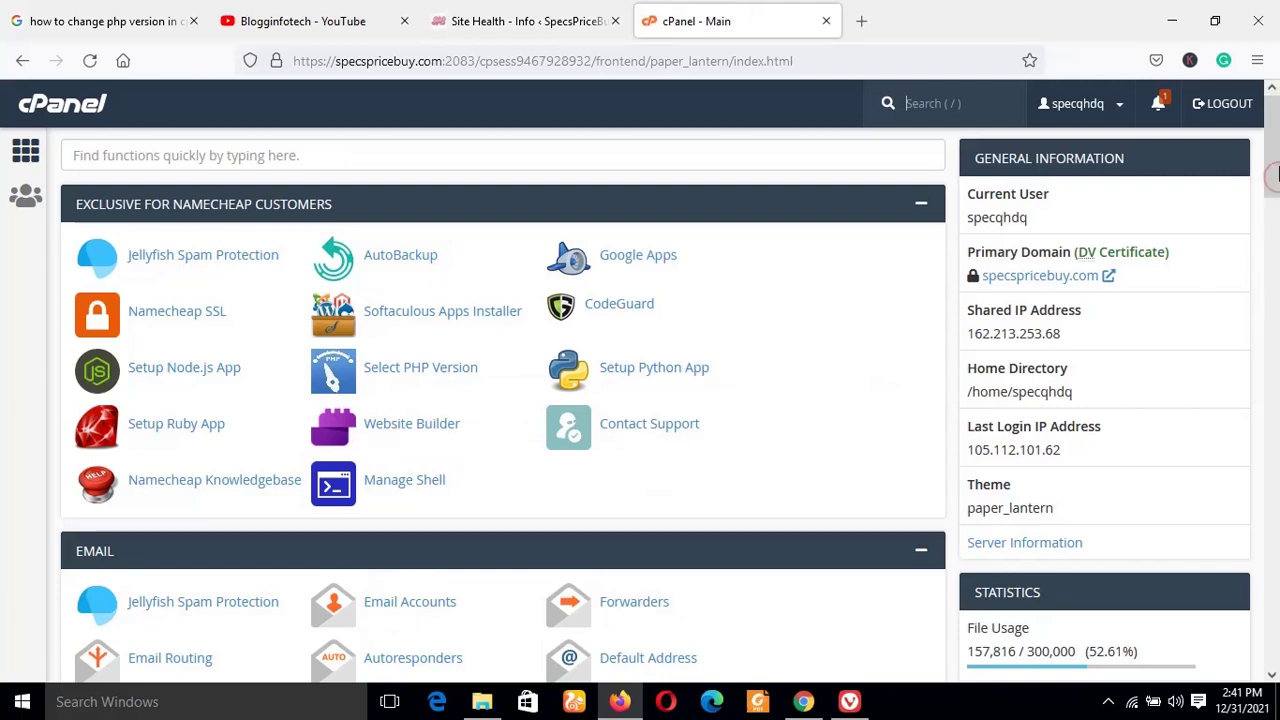
scroll(1277, 183, down, 1)
scroll(1277, 183, up, 1)
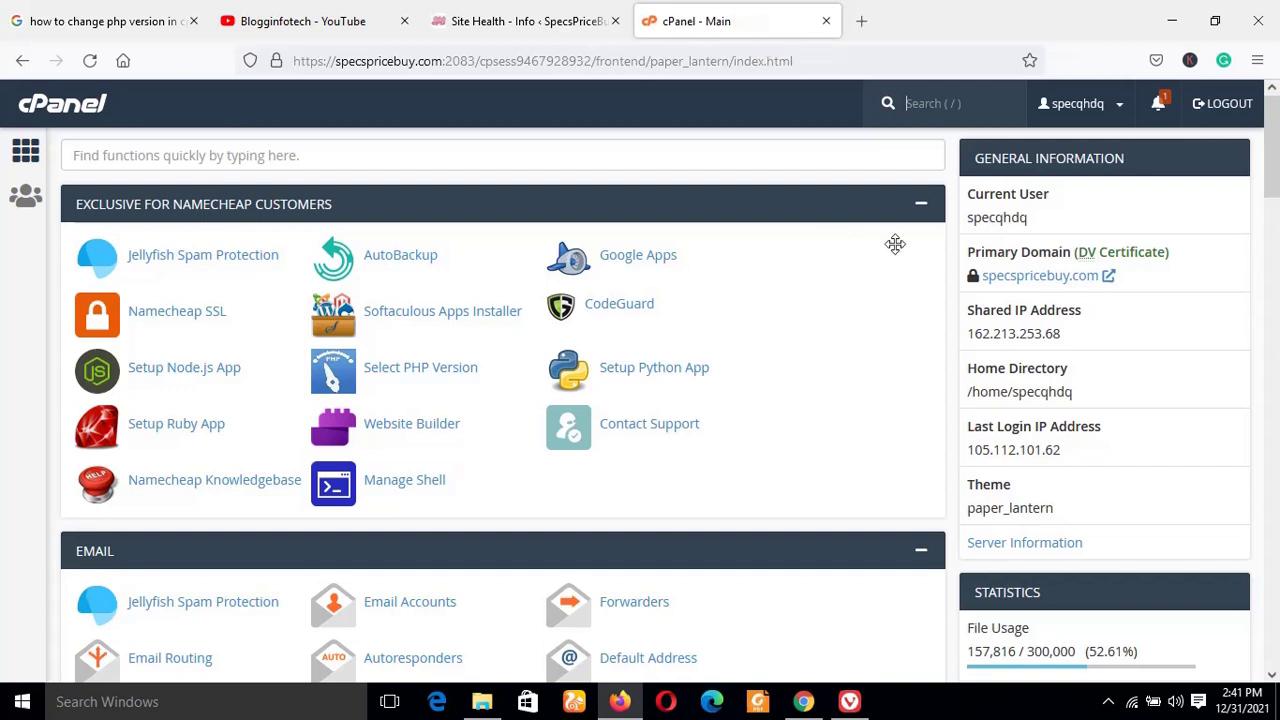
drag(1273, 150, 1276, 298)
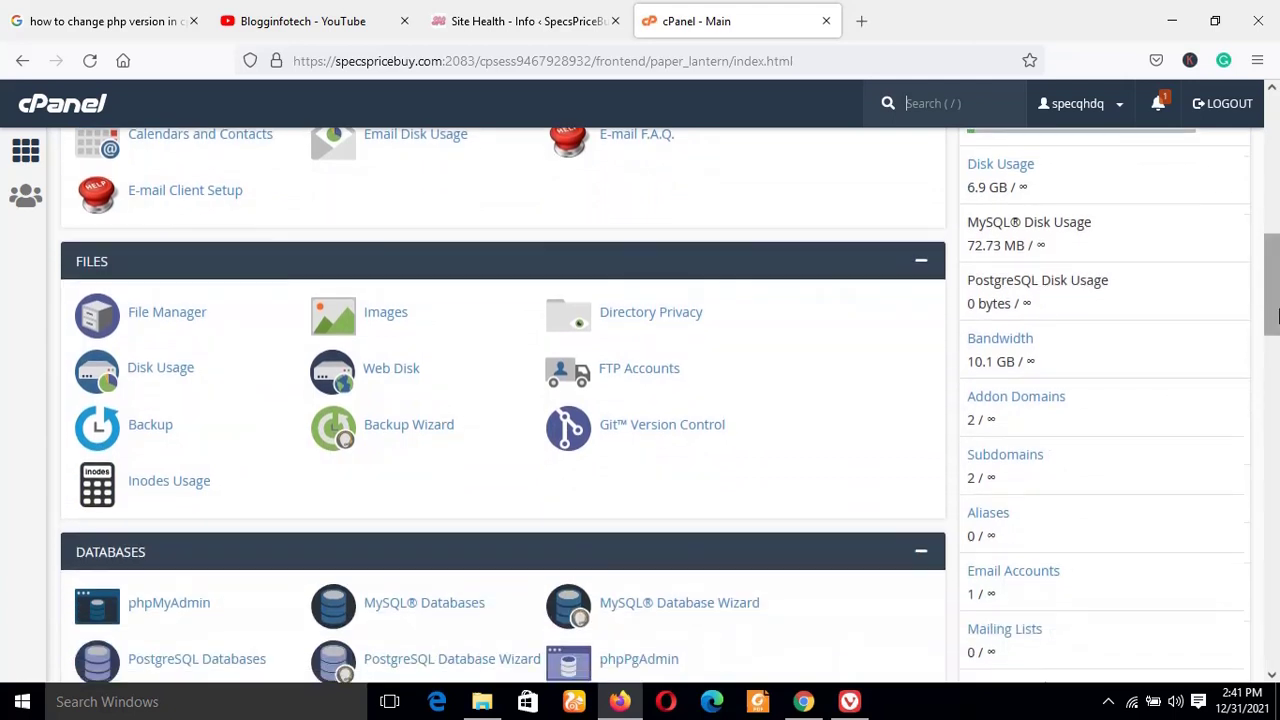
right_click(988, 398)
click(1275, 315)
scroll(1275, 315, up, 2)
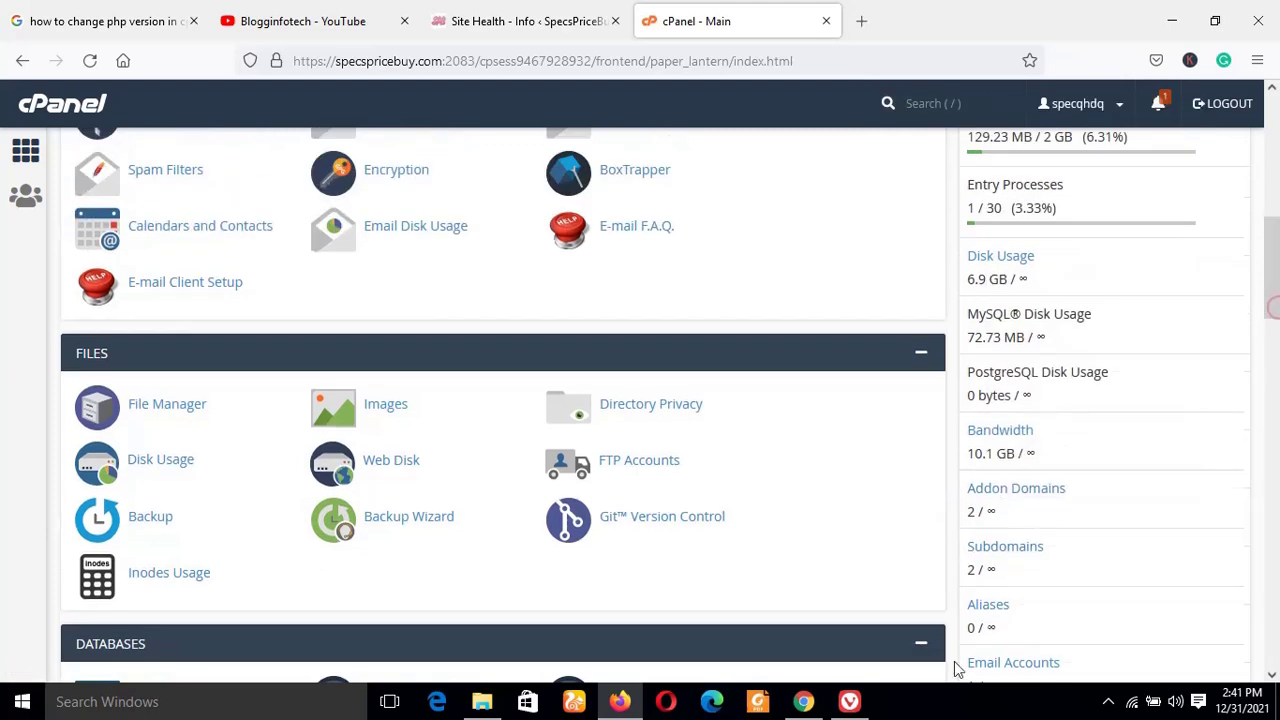
Step: Switch to Vivaldi and check the Nigerian Fact site's PHP version in the Server section of its Site Health info
click(849, 701)
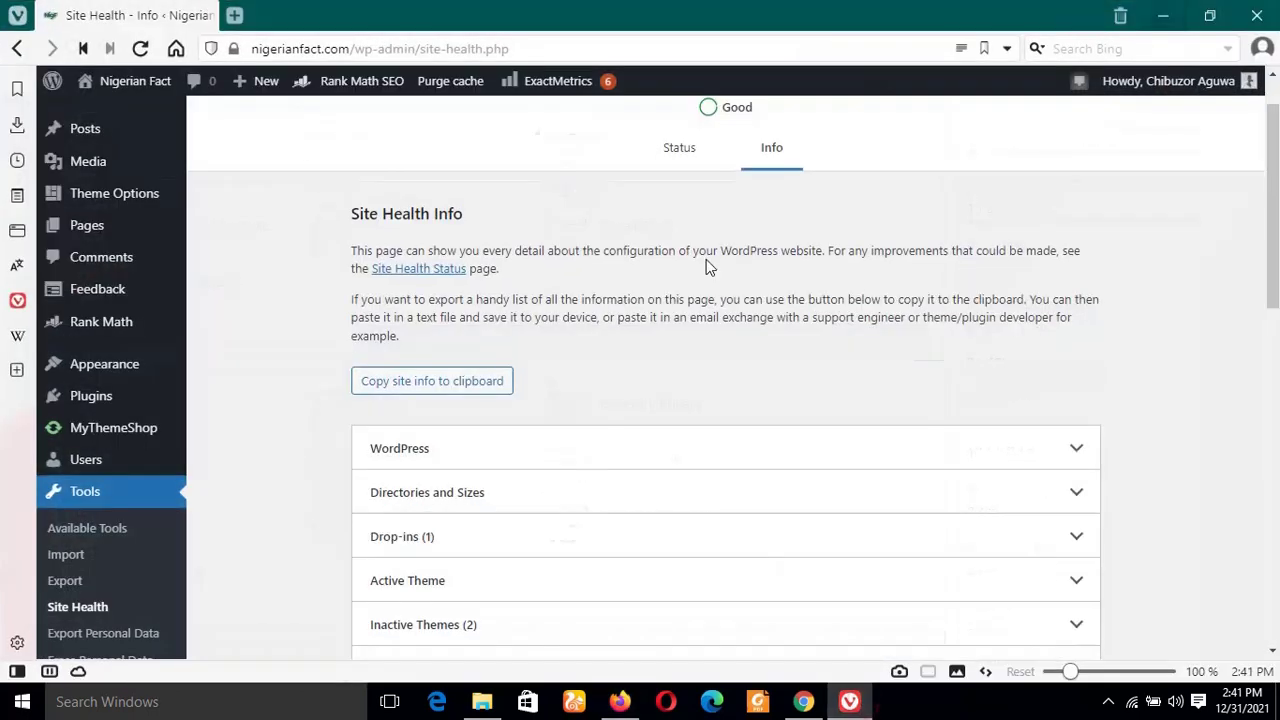
scroll(1277, 242, up, 1)
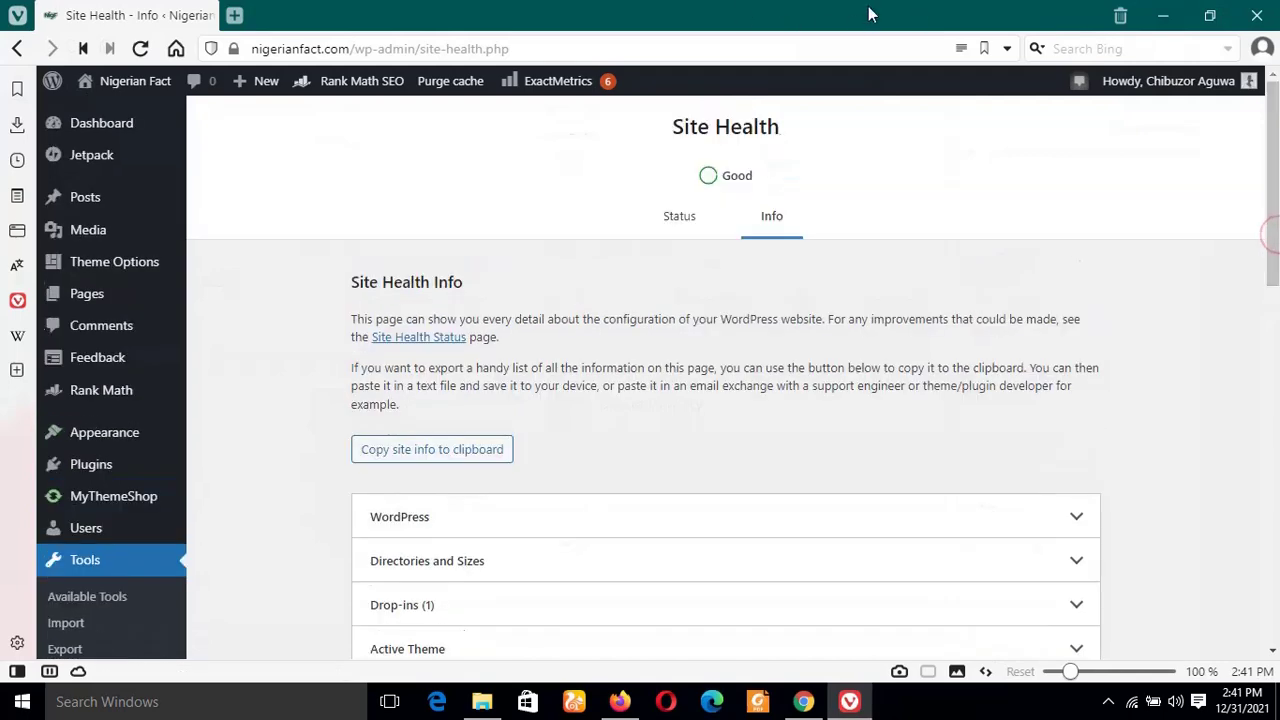
scroll(1277, 260, down, 2)
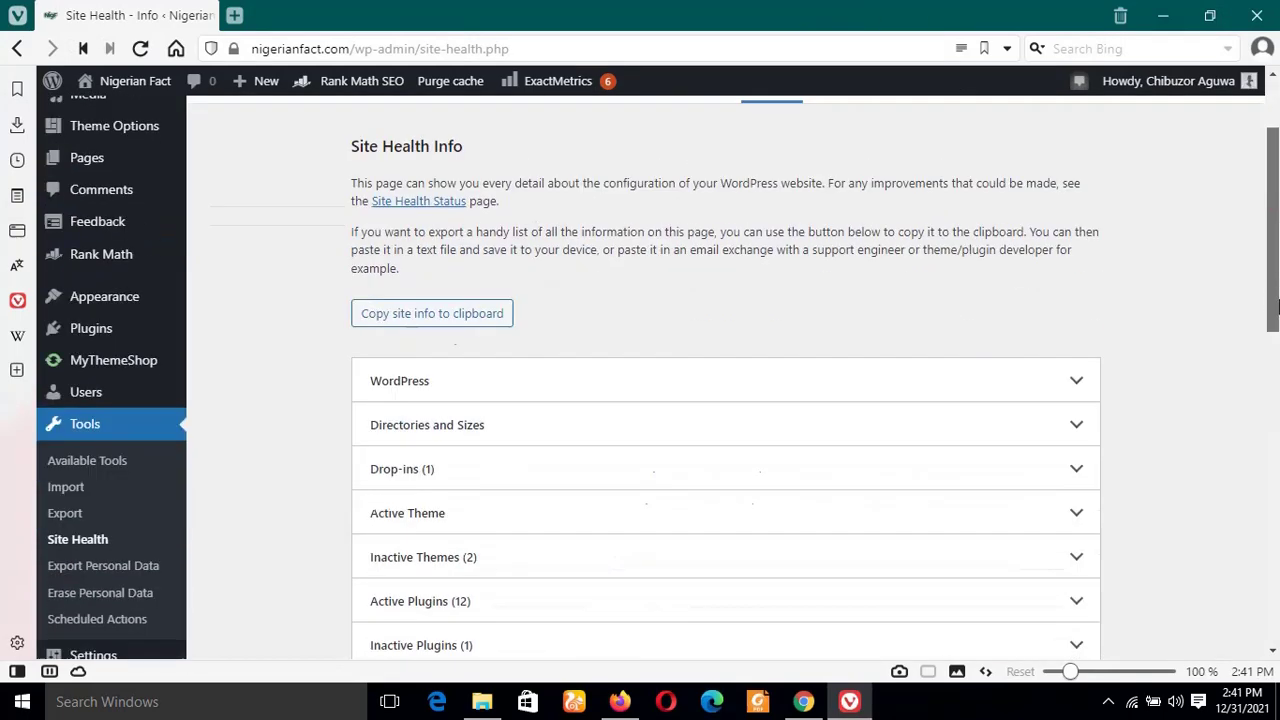
scroll(1277, 262, down, 5)
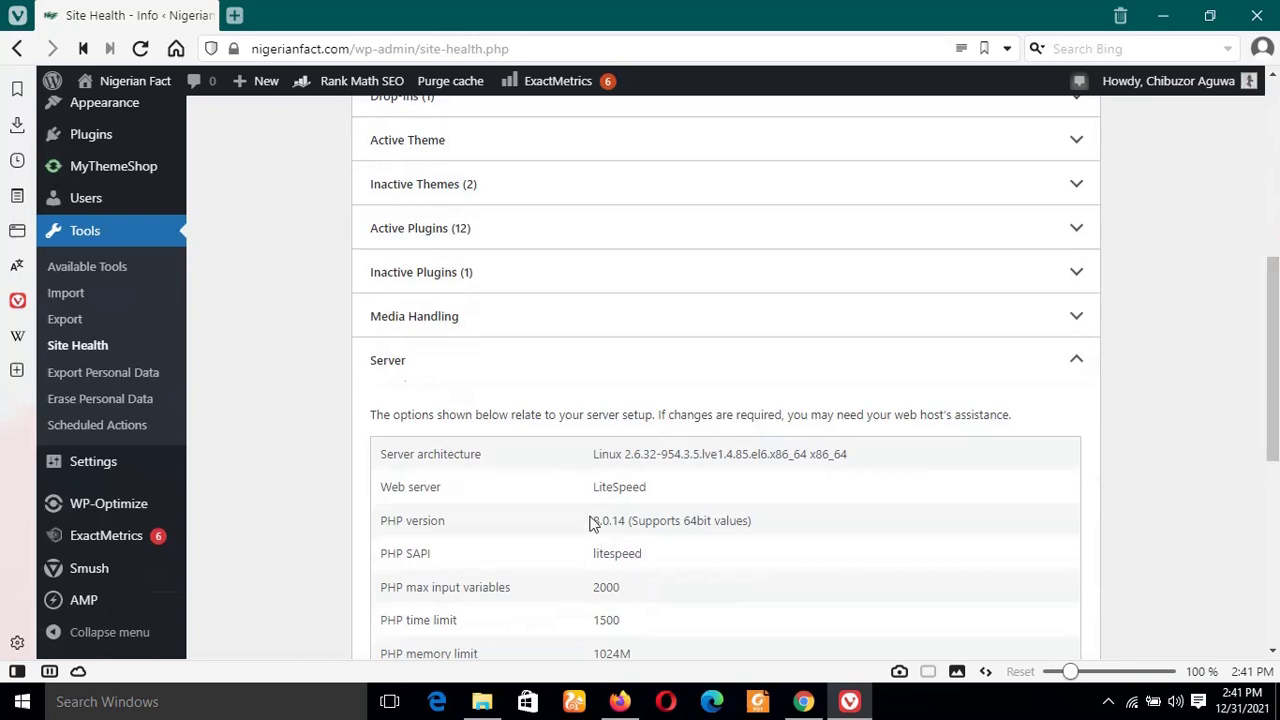
drag(590, 522, 633, 522)
click(633, 521)
drag(1272, 392, 1272, 224)
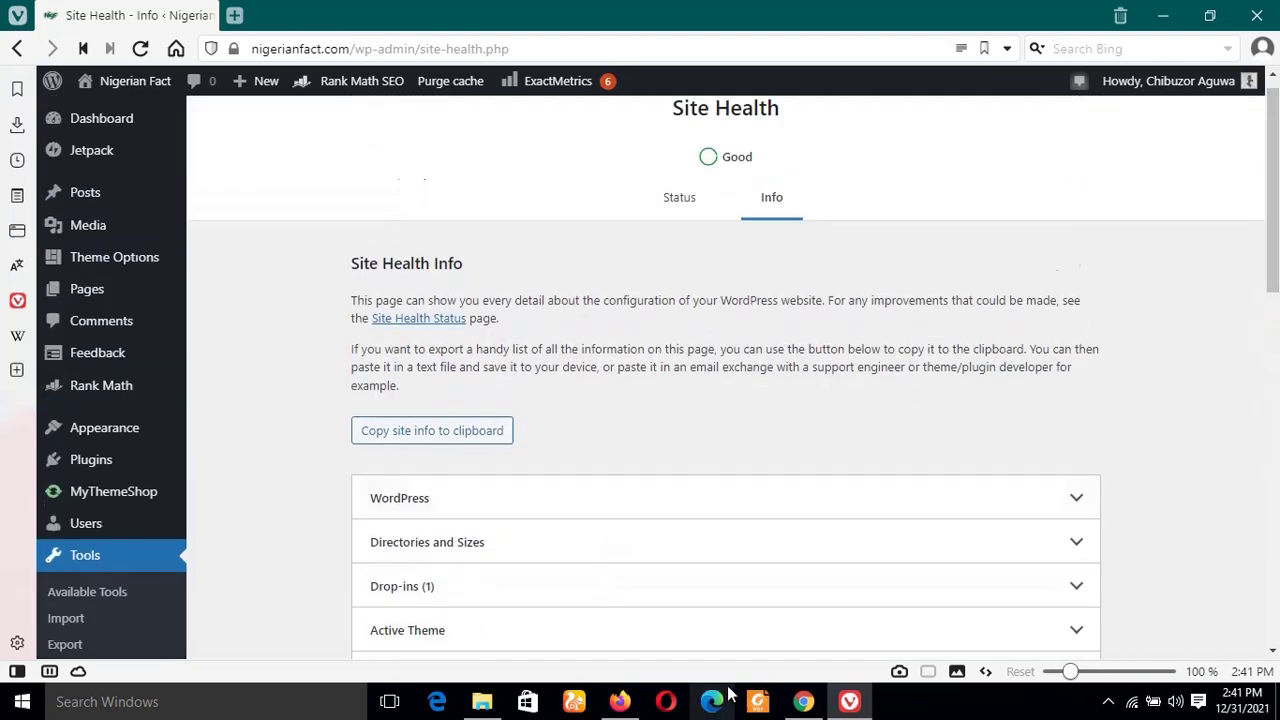
Step: Switch back to Firefox and review the cPanel main page and the SpecsPriceBuy site's Site Health info sections
click(620, 701)
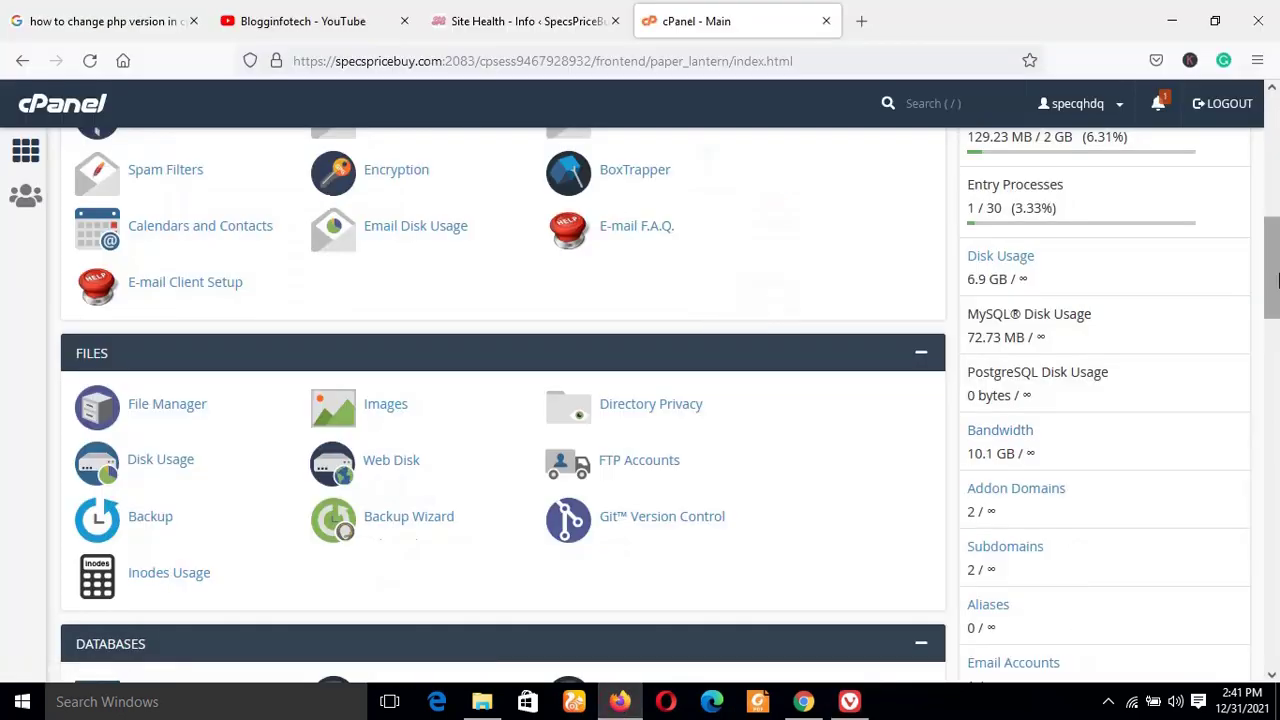
drag(1276, 280, 1276, 135)
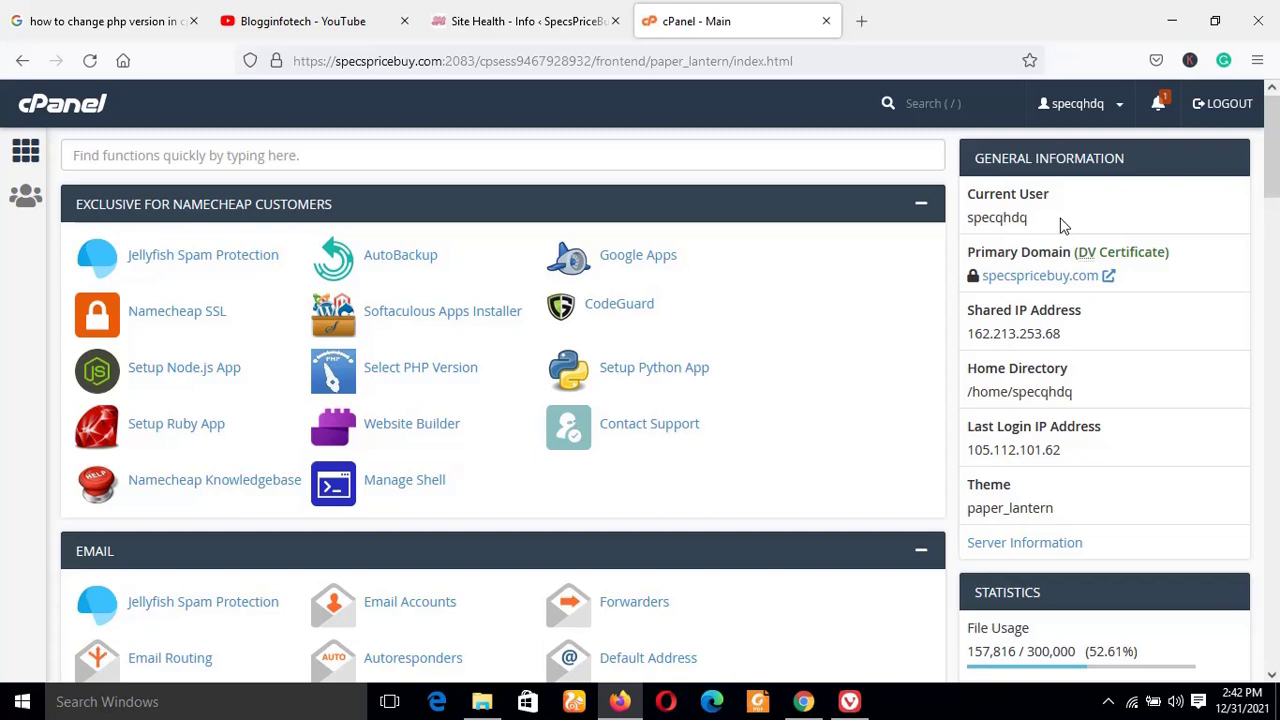
click(525, 25)
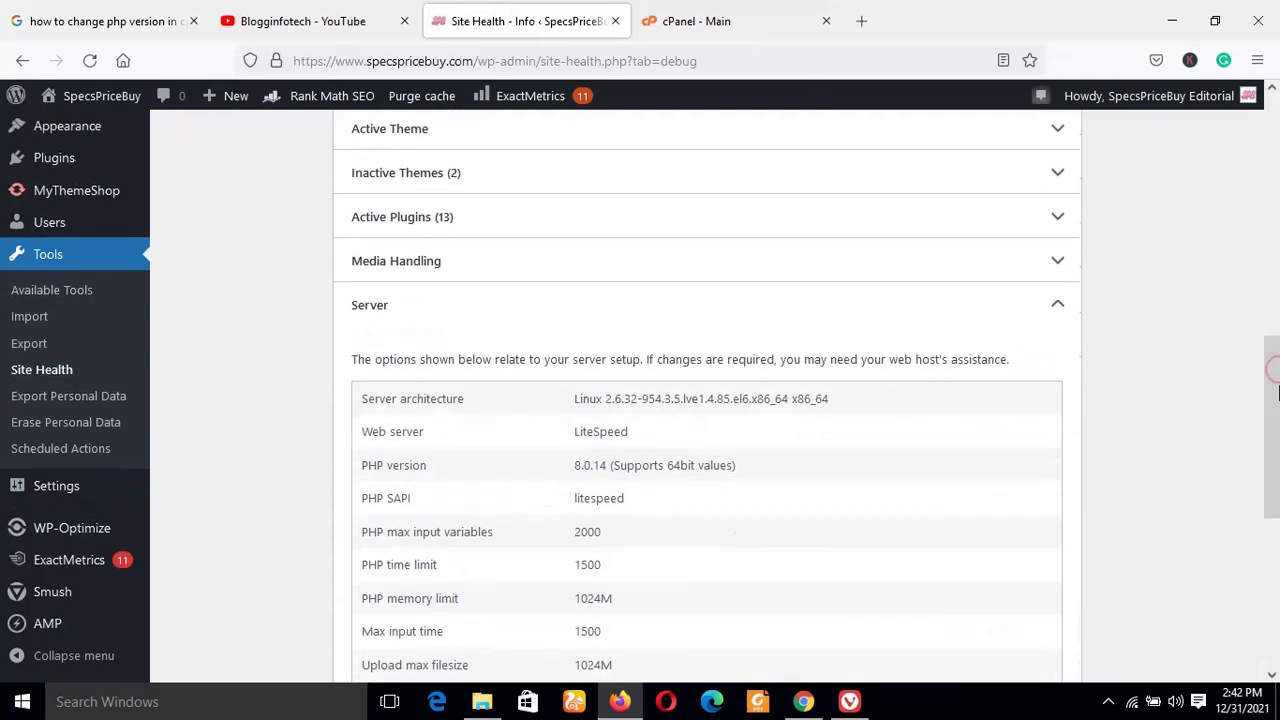
scroll(1278, 392, up, 2)
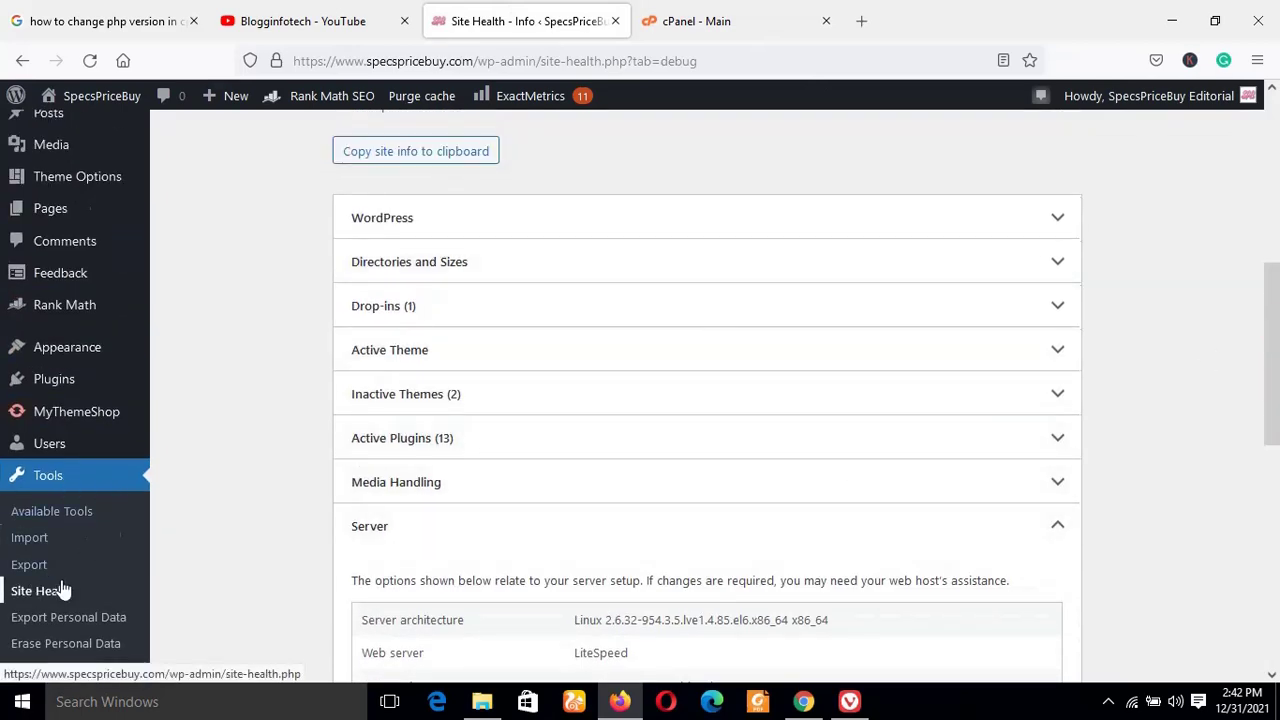
scroll(1277, 253, up, 3)
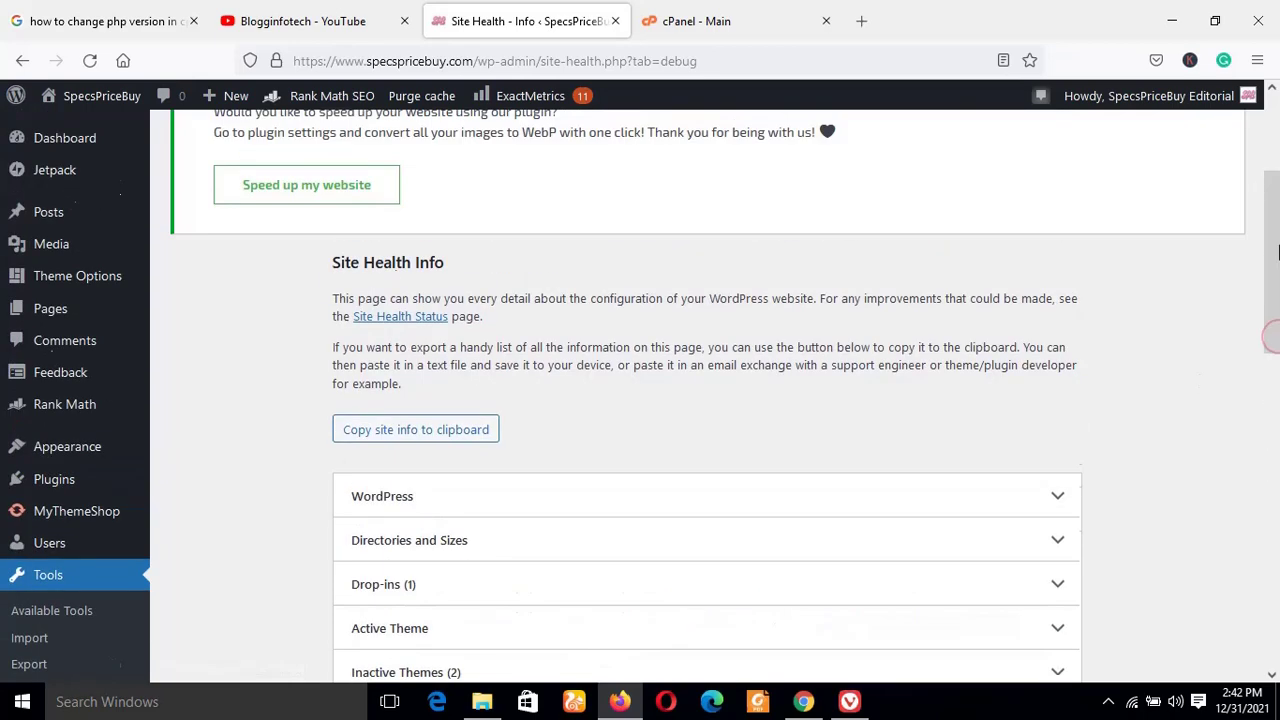
click(711, 24)
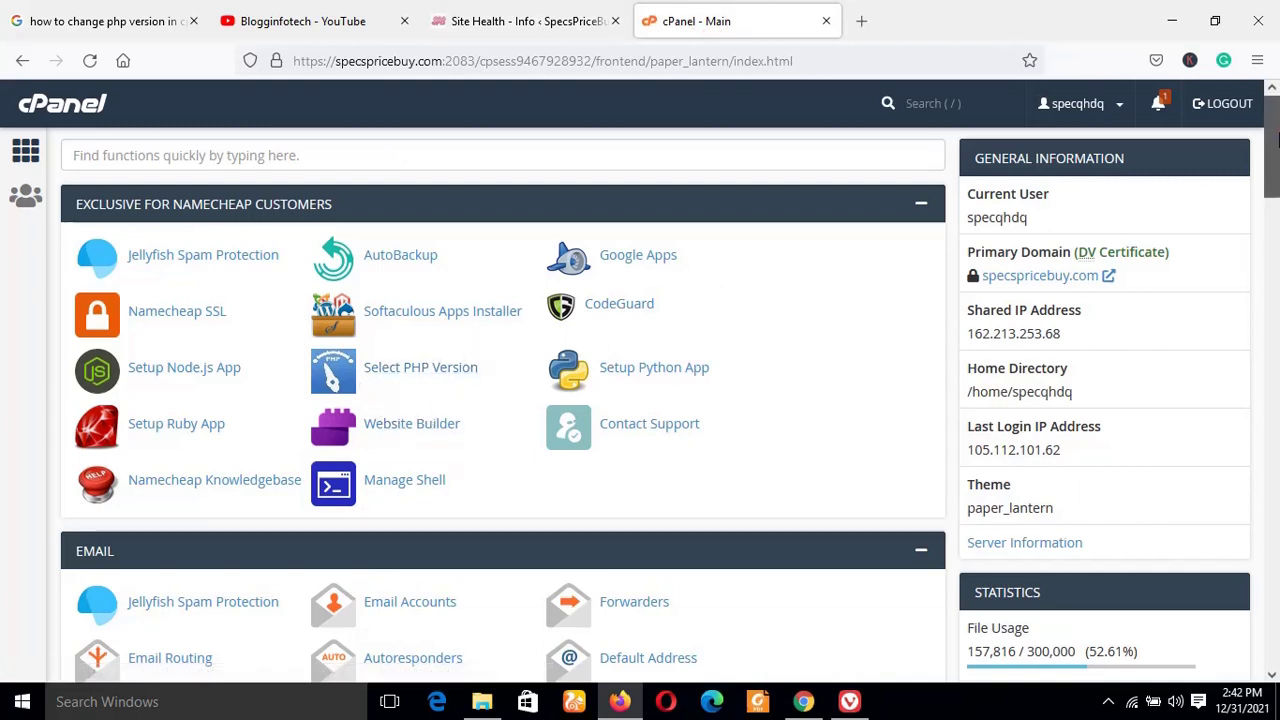
scroll(1276, 143, down, 3)
scroll(1276, 145, up, 2)
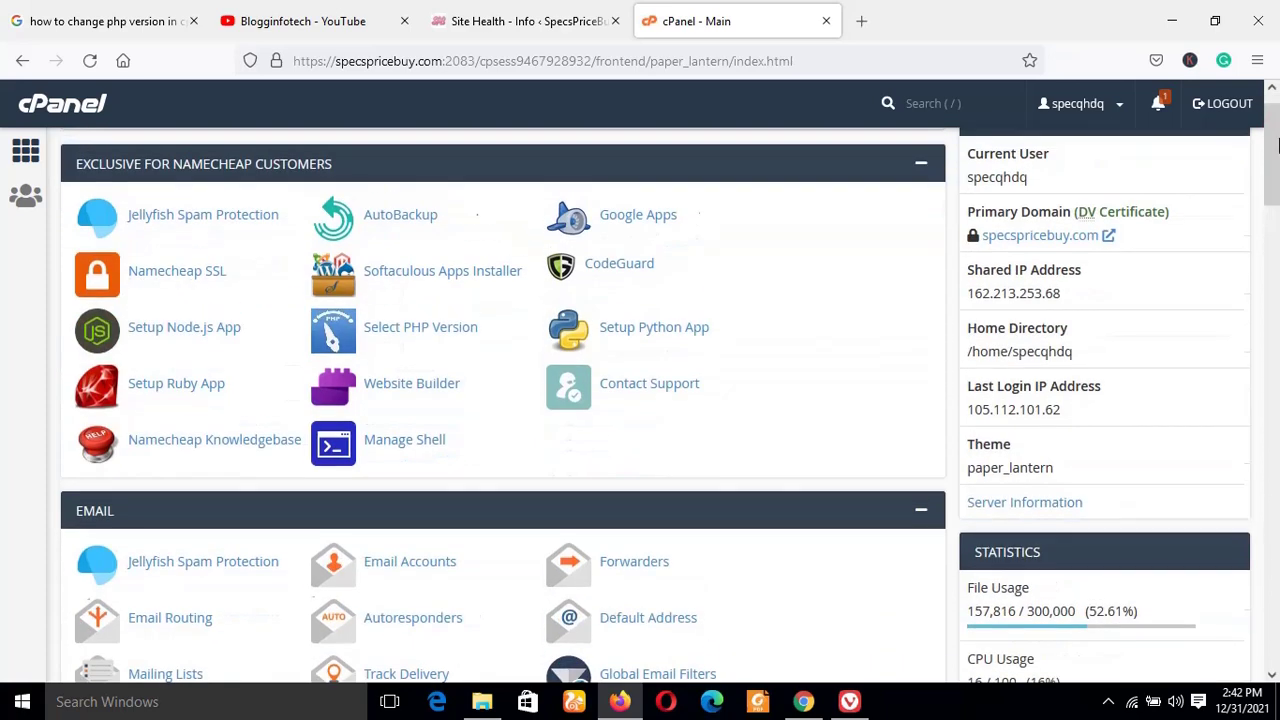